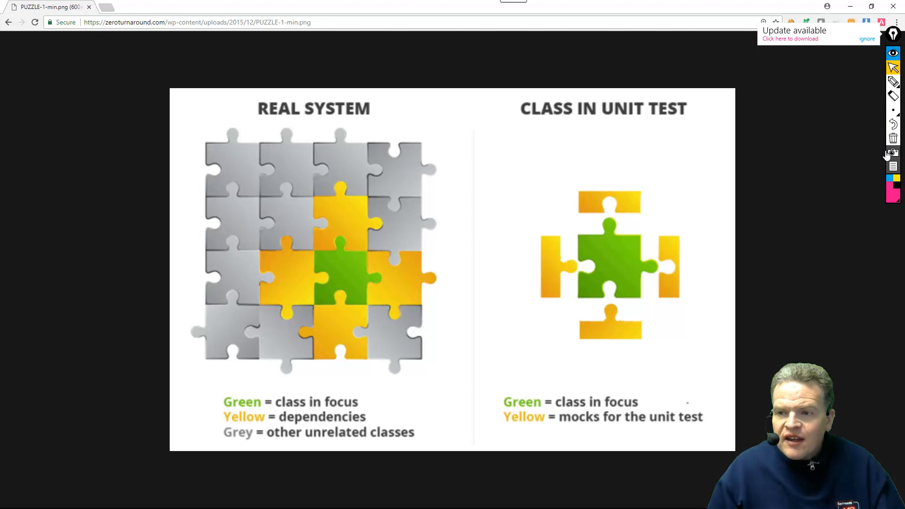
In dark red, loop the real-system puzzle with its legend and circle the green class in focus.
{"action": "left_click", "coordinate": [893, 198]}
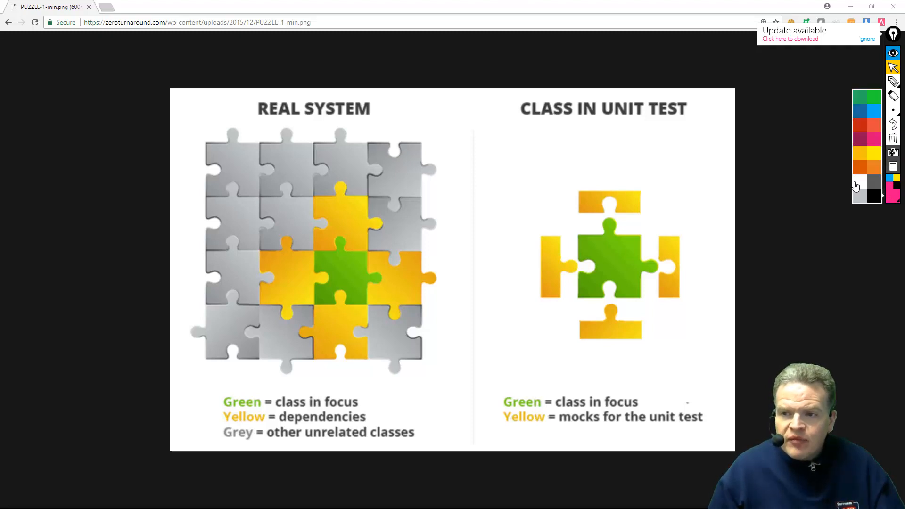
{"action": "left_click", "coordinate": [860, 128]}
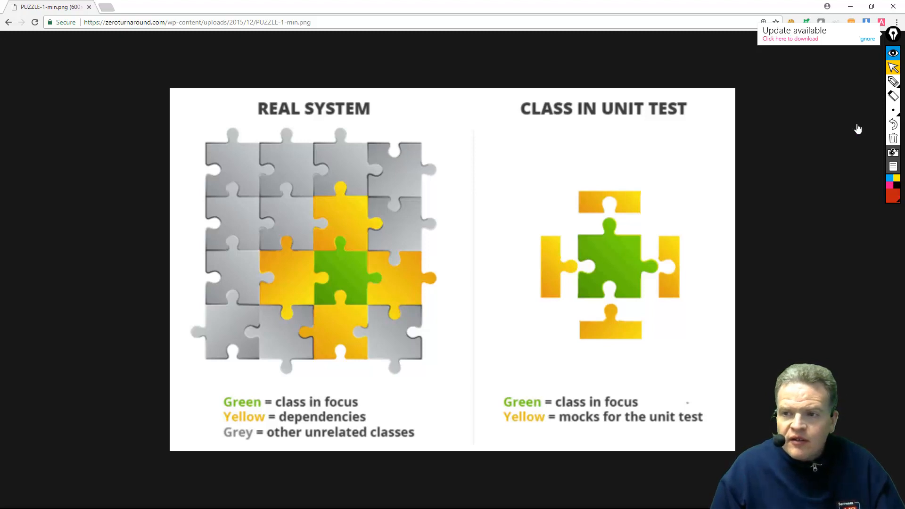
{"action": "left_click", "coordinate": [892, 82]}
{"action": "left_click_drag", "start_coordinate": [418, 98], "coordinate": [306, 460]}
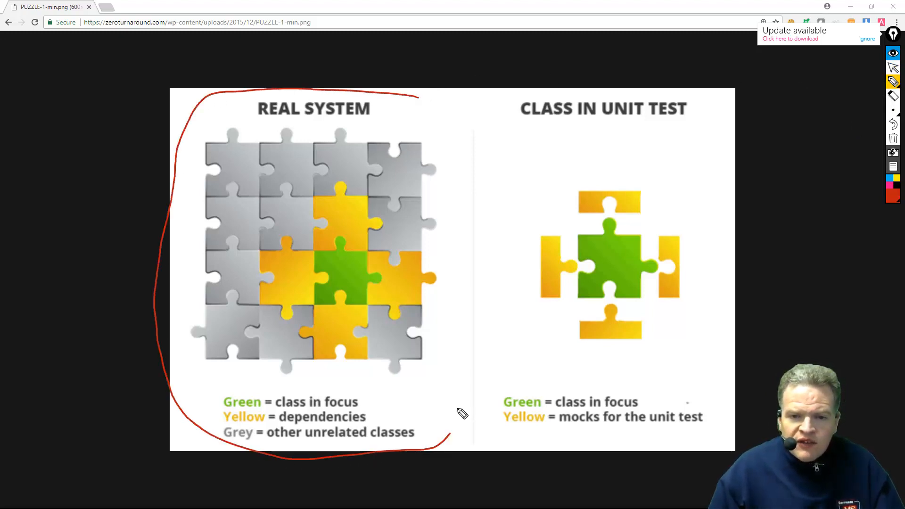
{"action": "left_click_drag", "start_coordinate": [311, 464], "coordinate": [408, 100]}
{"action": "mouse_move", "coordinate": [358, 249]}
{"action": "left_mouse_down"}
{"action": "mouse_move", "coordinate": [370, 299]}
{"action": "mouse_move", "coordinate": [335, 313]}
{"action": "mouse_move", "coordinate": [330, 305]}
{"action": "mouse_move", "coordinate": [327, 317]}
{"action": "mouse_move", "coordinate": [379, 274]}
{"action": "left_mouse_up"}
Draw red arrows from the grey pieces toward the yellow ones, plus a curve on the upper yellow piece.
{"action": "left_click_drag", "start_coordinate": [274, 189], "coordinate": [290, 222]}
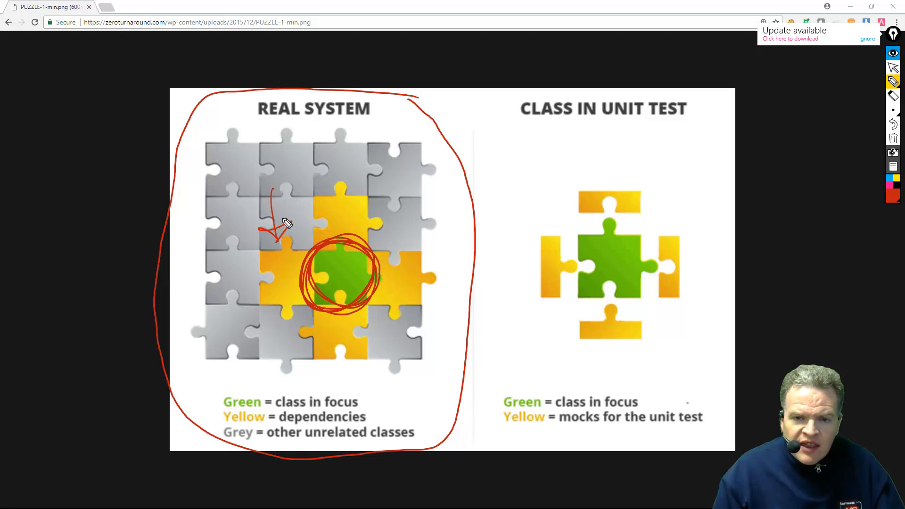
{"action": "left_click_drag", "start_coordinate": [289, 172], "coordinate": [322, 211]}
{"action": "left_click_drag", "start_coordinate": [373, 159], "coordinate": [364, 190]}
{"action": "left_click_drag", "start_coordinate": [408, 166], "coordinate": [409, 244]}
{"action": "left_click_drag", "start_coordinate": [394, 220], "coordinate": [424, 226]}
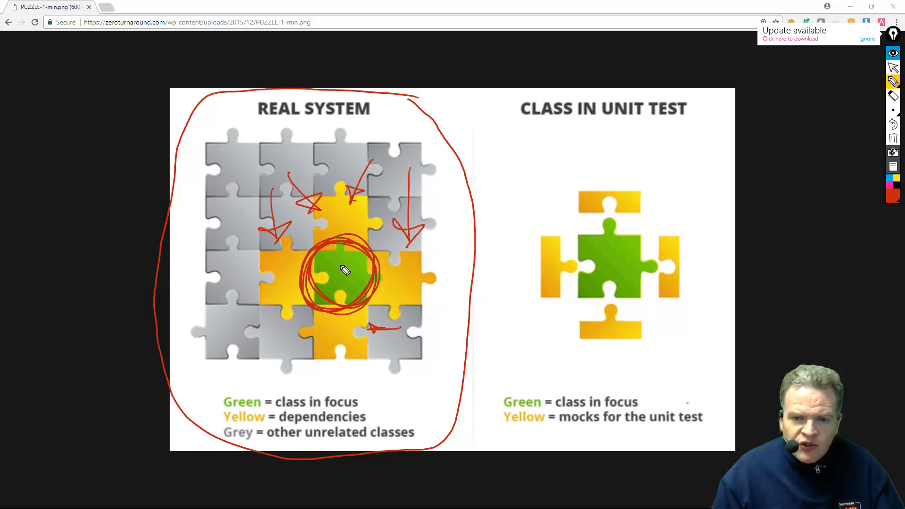
{"action": "mouse_move", "coordinate": [324, 227]}
{"action": "left_mouse_down"}
{"action": "mouse_move", "coordinate": [332, 213]}
{"action": "mouse_move", "coordinate": [345, 219]}
{"action": "mouse_move", "coordinate": [405, 281]}
{"action": "left_mouse_up"}
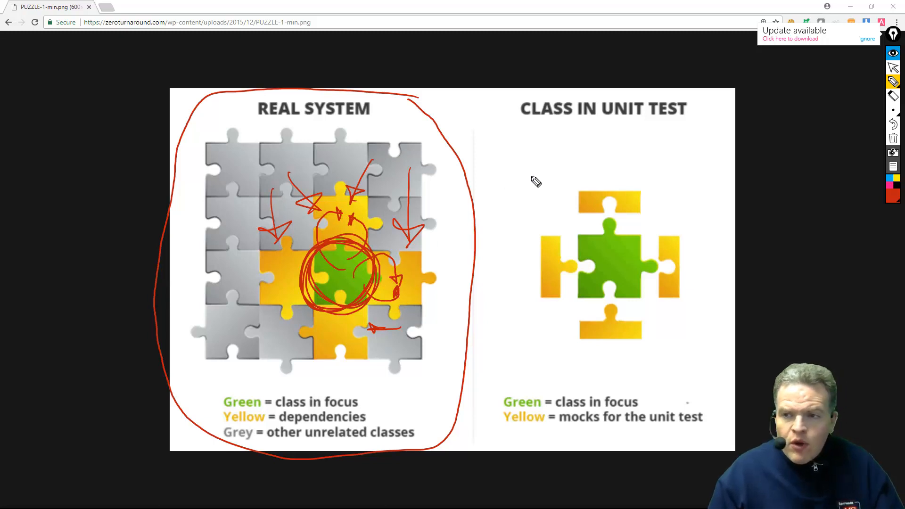
In blue, trace the green piece's edge and cross out the yellow dependency pieces around it.
{"action": "left_click", "coordinate": [890, 179]}
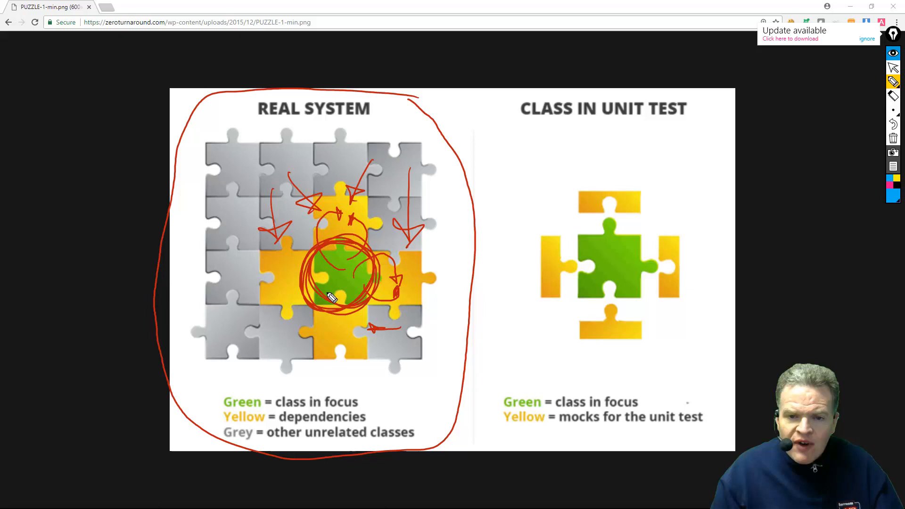
{"action": "left_click_drag", "start_coordinate": [314, 306], "coordinate": [379, 259]}
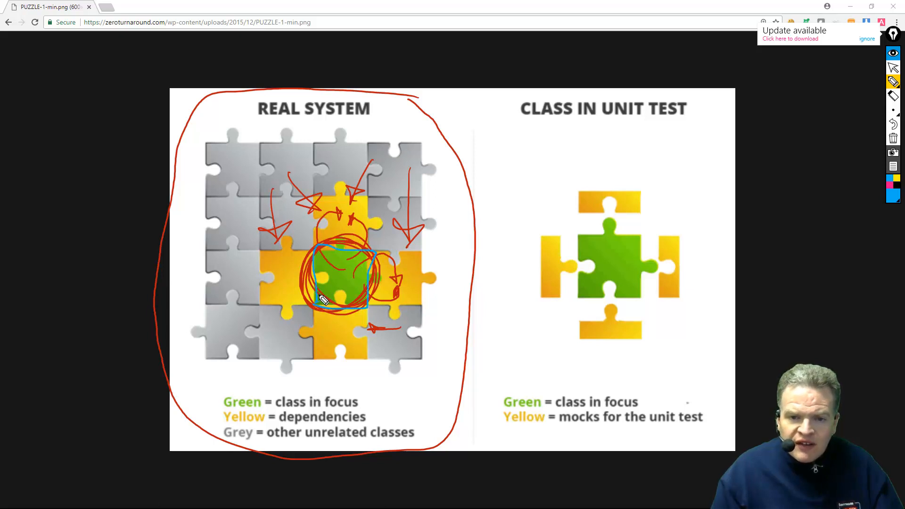
{"action": "left_click_drag", "start_coordinate": [303, 247], "coordinate": [272, 305]}
{"action": "left_click_drag", "start_coordinate": [269, 251], "coordinate": [299, 304]}
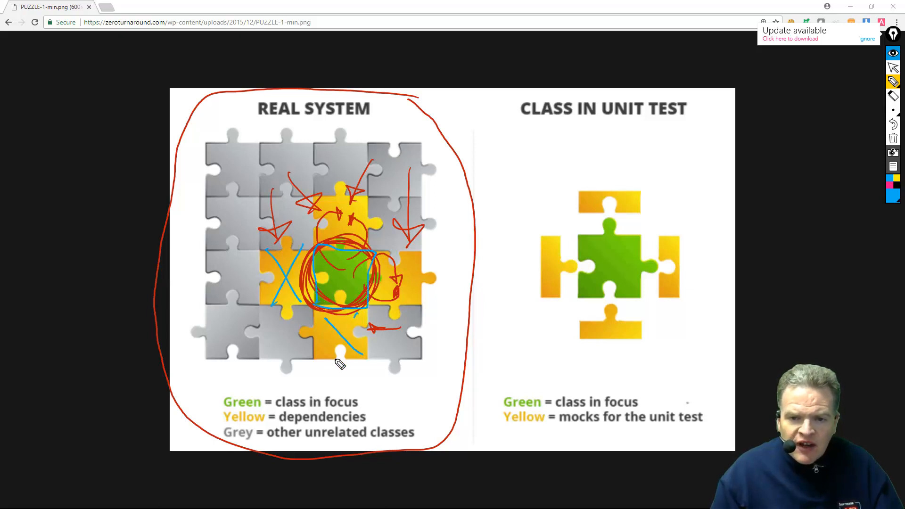
{"action": "left_click_drag", "start_coordinate": [357, 321], "coordinate": [336, 357]}
{"action": "mouse_move", "coordinate": [410, 298]}
{"action": "left_mouse_down"}
{"action": "mouse_move", "coordinate": [385, 267]}
{"action": "mouse_move", "coordinate": [388, 301]}
{"action": "left_mouse_up"}
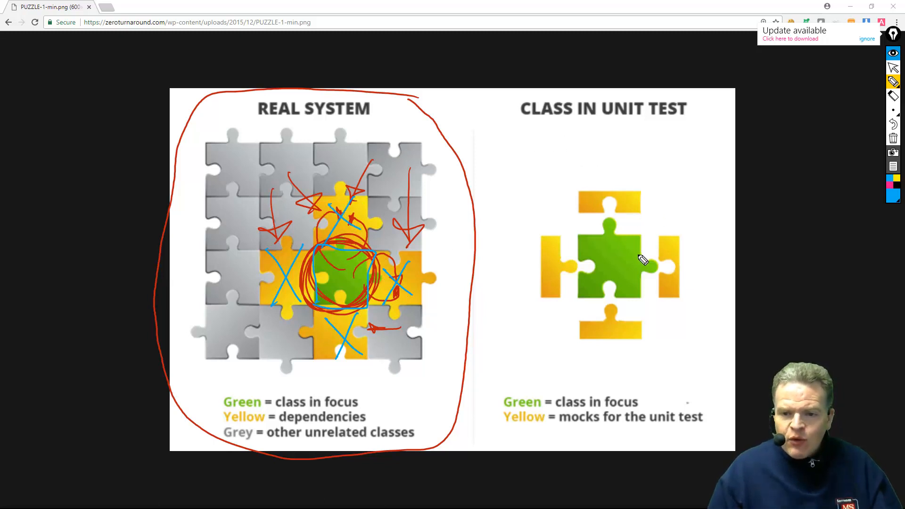
Circle the CLASS IN UNIT TEST heading in blue, ring its green piece in magenta, and label the yellow pieces Mocks in black.
{"action": "left_click_drag", "start_coordinate": [527, 132], "coordinate": [710, 164]}
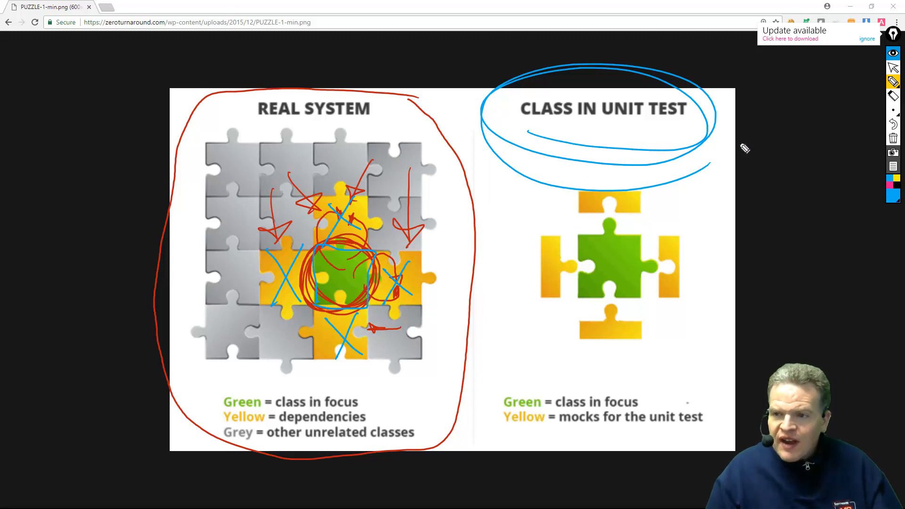
{"action": "left_click", "coordinate": [888, 185]}
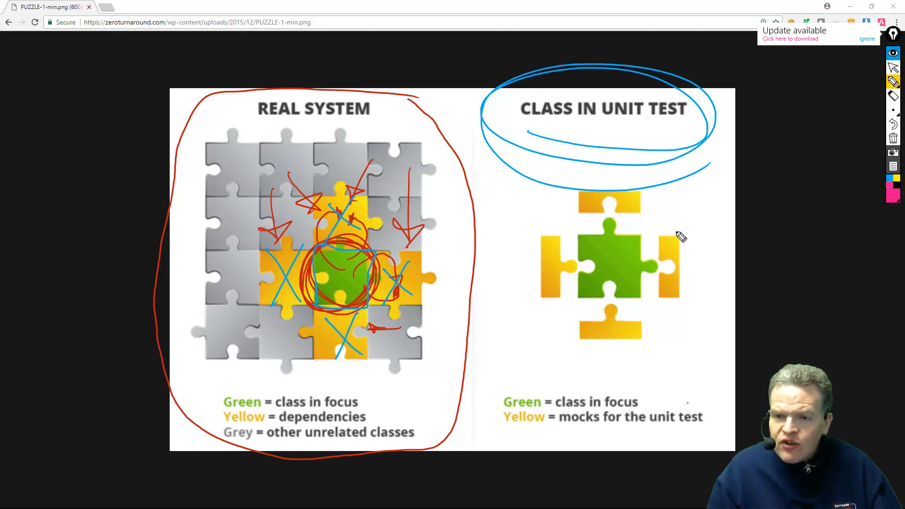
{"action": "left_click_drag", "start_coordinate": [623, 224], "coordinate": [637, 227]}
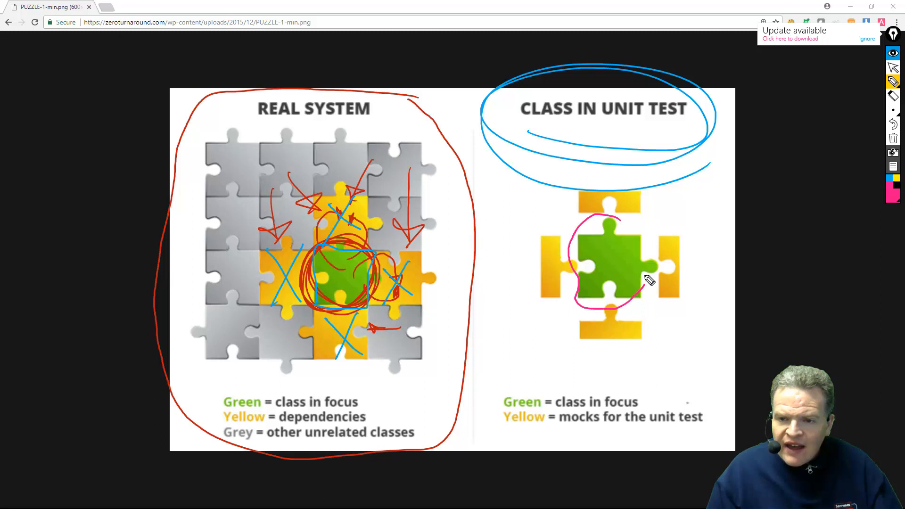
{"action": "left_click", "coordinate": [896, 191]}
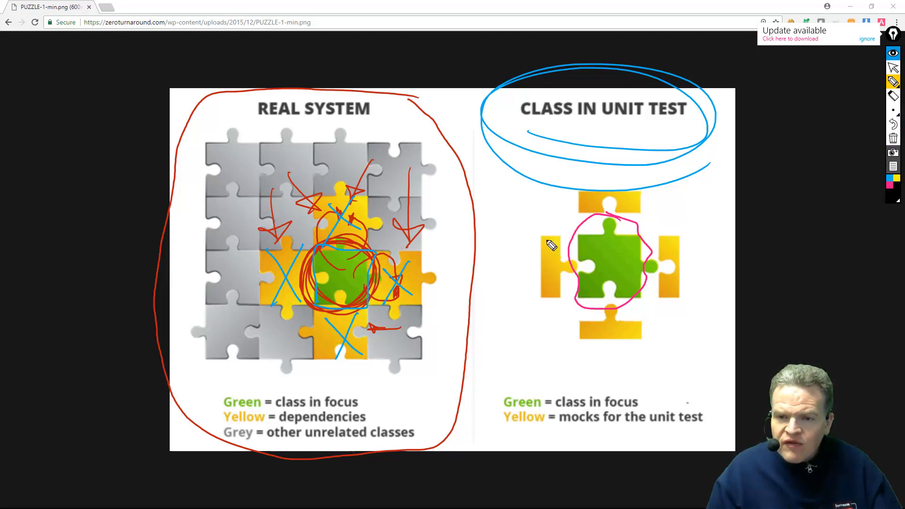
{"action": "mouse_move", "coordinate": [556, 302]}
{"action": "left_mouse_down"}
{"action": "mouse_move", "coordinate": [571, 349]}
{"action": "mouse_move", "coordinate": [629, 366]}
{"action": "mouse_move", "coordinate": [663, 354]}
{"action": "mouse_move", "coordinate": [678, 326]}
{"action": "mouse_move", "coordinate": [645, 214]}
{"action": "mouse_move", "coordinate": [652, 221]}
{"action": "left_mouse_up"}
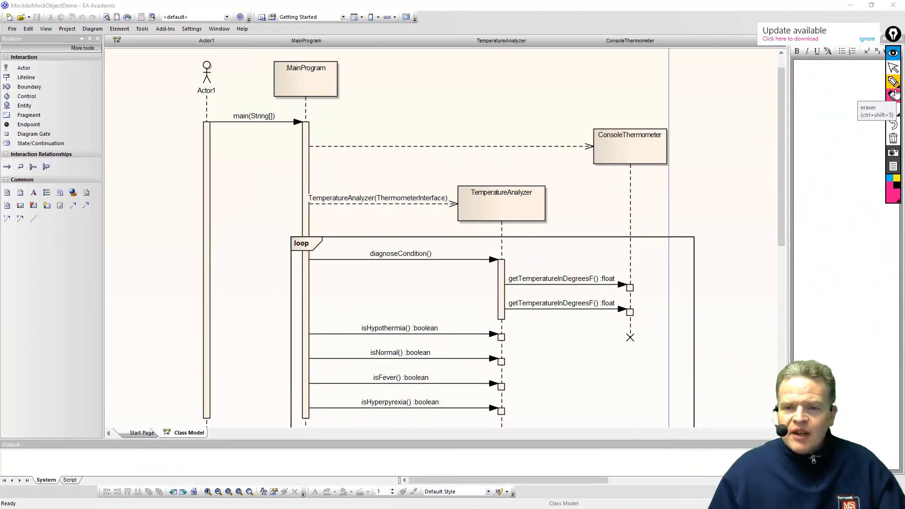
Outline the TemperatureAnalyzer lifeline in pink with two arrows pointing down at it.
{"action": "mouse_move", "coordinate": [527, 169]}
{"action": "left_mouse_down"}
{"action": "mouse_move", "coordinate": [528, 425]}
{"action": "mouse_move", "coordinate": [515, 175]}
{"action": "left_mouse_up"}
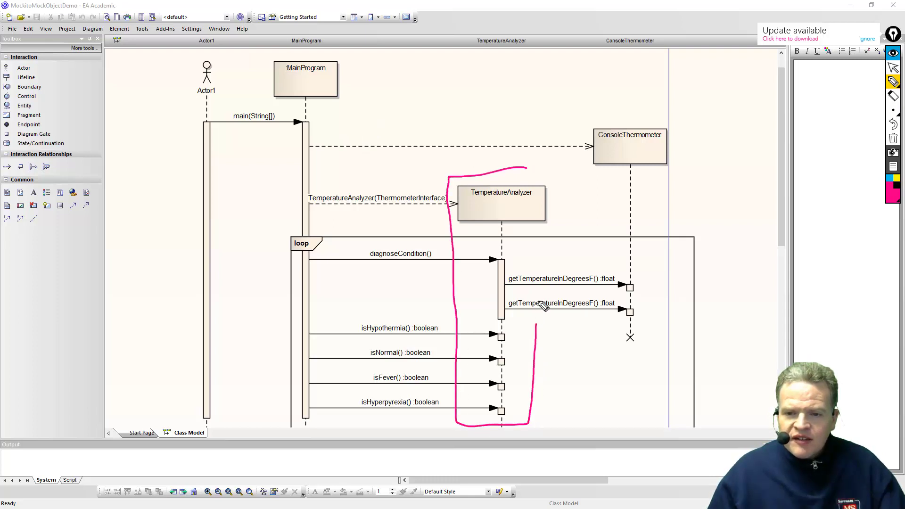
{"action": "left_click_drag", "start_coordinate": [466, 121], "coordinate": [466, 174]}
{"action": "left_click_drag", "start_coordinate": [457, 162], "coordinate": [470, 165]}
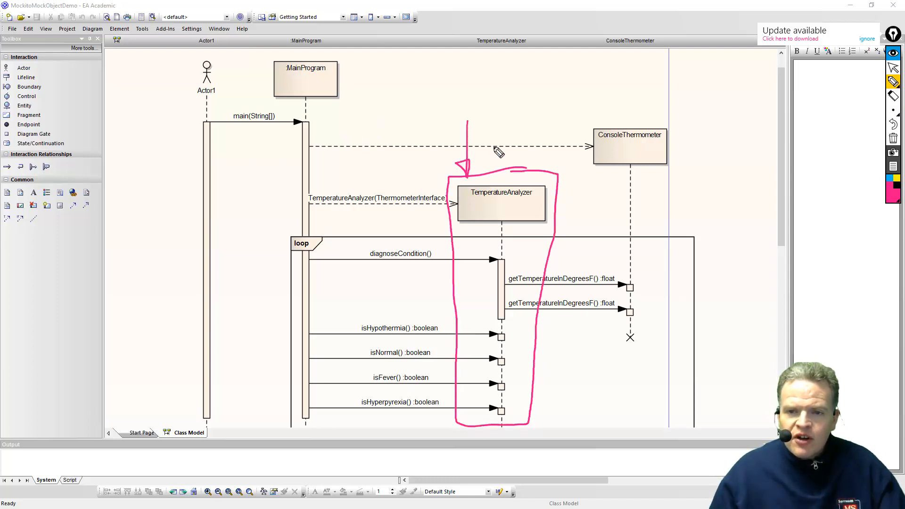
{"action": "left_click_drag", "start_coordinate": [507, 122], "coordinate": [517, 142]}
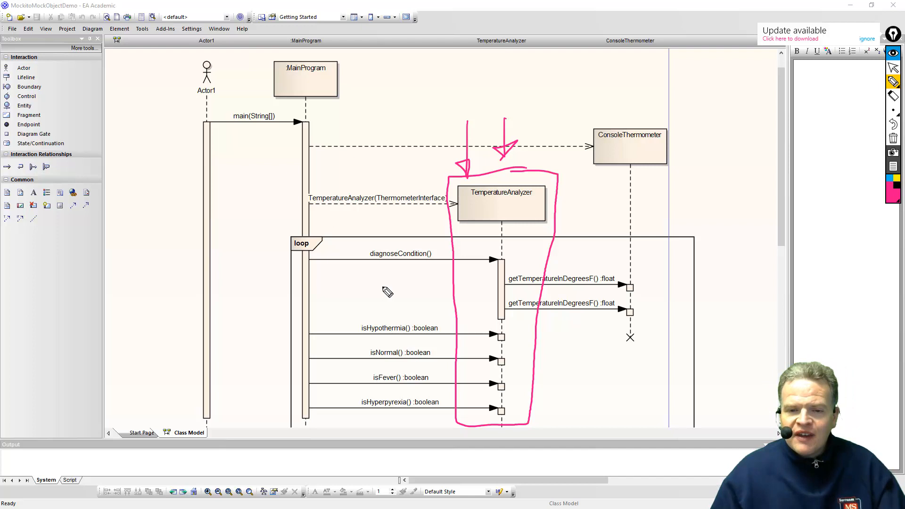
Tick the condition-check messages, bracket all four, and write Temperature beside them.
{"action": "left_click_drag", "start_coordinate": [398, 312], "coordinate": [442, 280]}
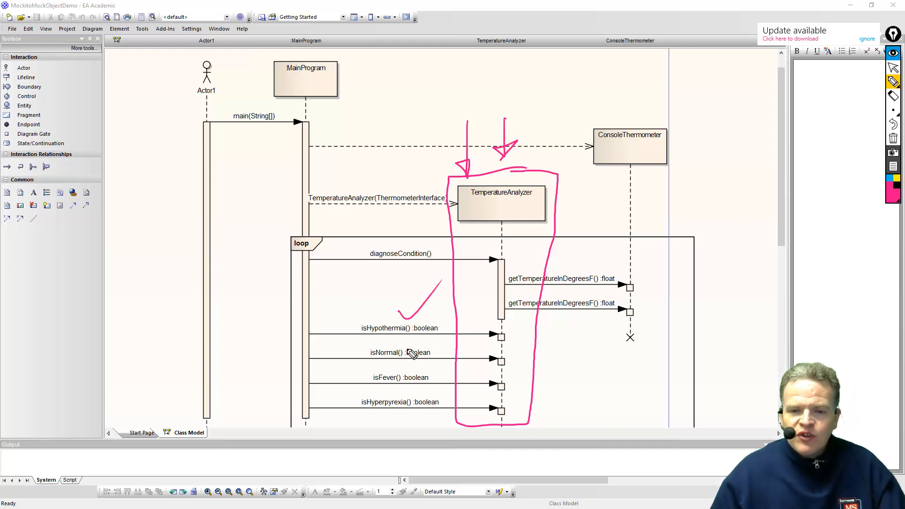
{"action": "left_click_drag", "start_coordinate": [392, 345], "coordinate": [419, 318]}
{"action": "left_click_drag", "start_coordinate": [394, 367], "coordinate": [422, 338]}
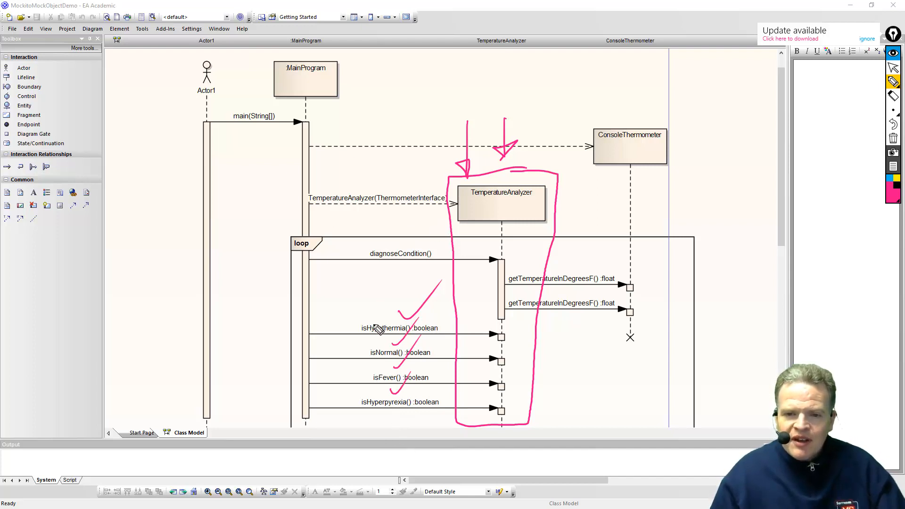
{"action": "left_click_drag", "start_coordinate": [374, 311], "coordinate": [374, 433]}
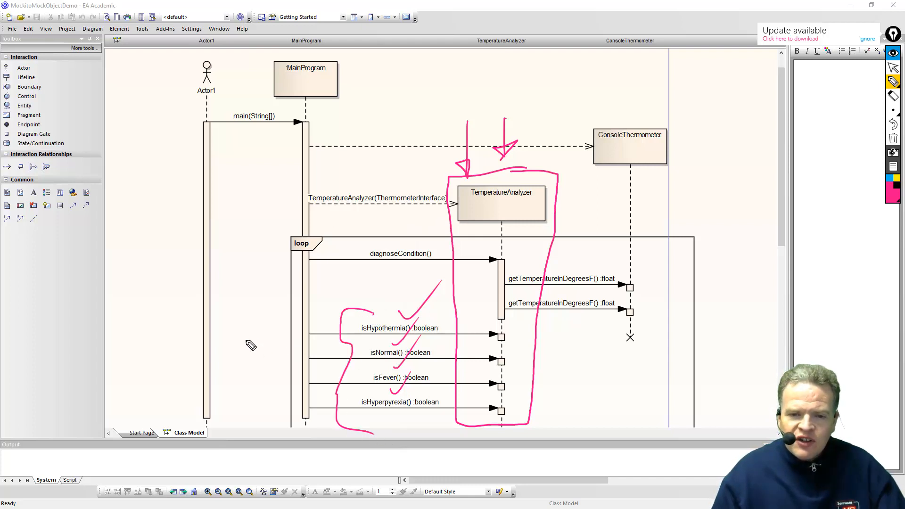
{"action": "left_click_drag", "start_coordinate": [232, 338], "coordinate": [257, 326]}
{"action": "mouse_move", "coordinate": [251, 327]}
{"action": "left_mouse_down"}
{"action": "mouse_move", "coordinate": [251, 360]}
{"action": "mouse_move", "coordinate": [281, 341]}
{"action": "mouse_move", "coordinate": [313, 350]}
{"action": "left_mouse_up"}
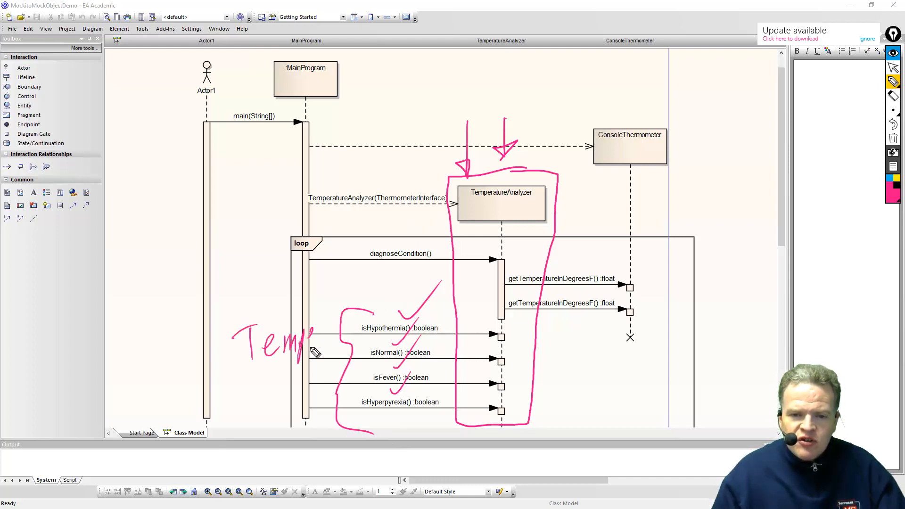
{"action": "mouse_move", "coordinate": [359, 327]}
{"action": "left_mouse_down"}
{"action": "mouse_move", "coordinate": [261, 389]}
{"action": "mouse_move", "coordinate": [342, 409]}
{"action": "left_mouse_up"}
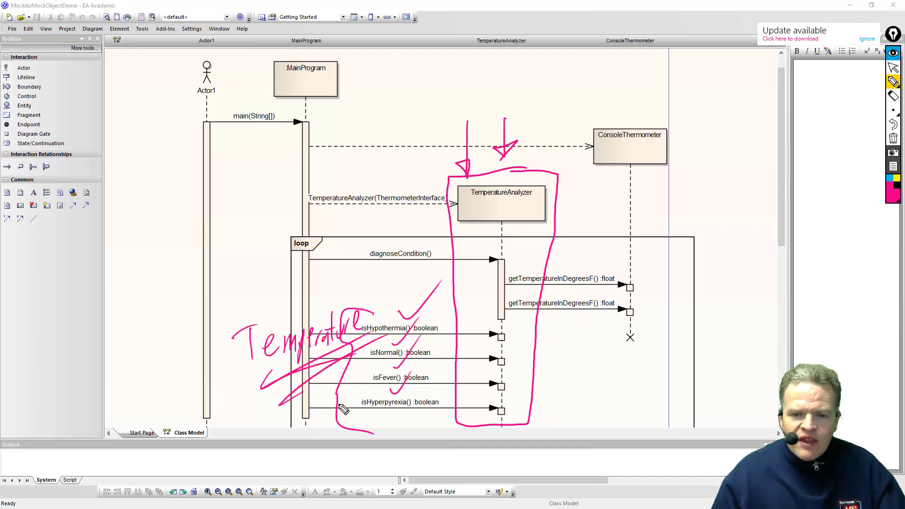
Circle the ConsoleThermometer lifeline head in blue.
{"action": "left_click", "coordinate": [890, 182]}
{"action": "mouse_move", "coordinate": [600, 178]}
{"action": "left_mouse_down"}
{"action": "mouse_move", "coordinate": [582, 178]}
{"action": "mouse_move", "coordinate": [643, 196]}
{"action": "mouse_move", "coordinate": [694, 175]}
{"action": "left_mouse_up"}
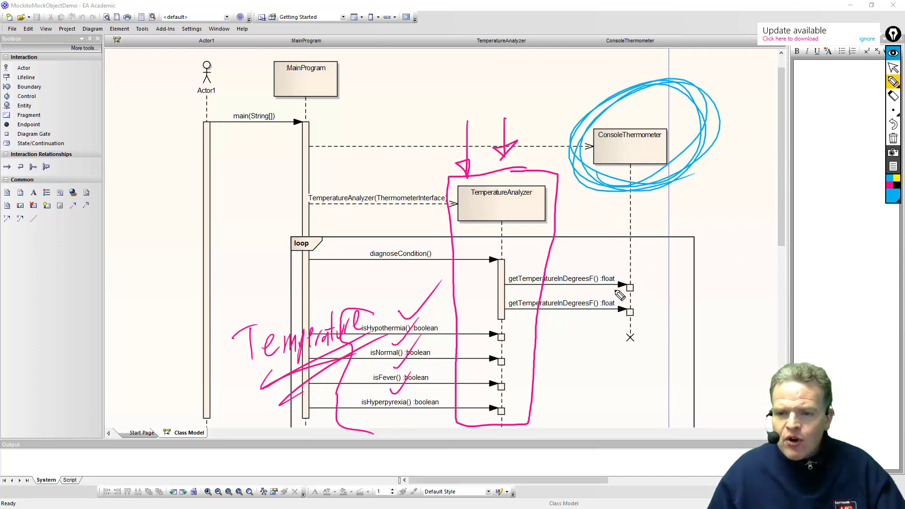
Trace the ConsoleThermometer lifeline in blue and write an underlined Simulate beside it.
{"action": "mouse_move", "coordinate": [599, 239]}
{"action": "left_mouse_down"}
{"action": "mouse_move", "coordinate": [606, 202]}
{"action": "mouse_move", "coordinate": [620, 191]}
{"action": "mouse_move", "coordinate": [610, 395]}
{"action": "left_mouse_up"}
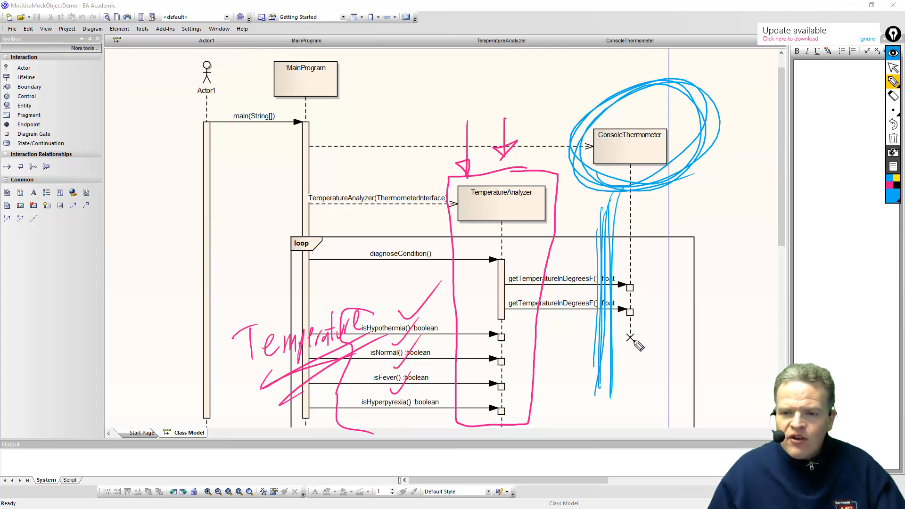
{"action": "left_click_drag", "start_coordinate": [622, 361], "coordinate": [658, 367]}
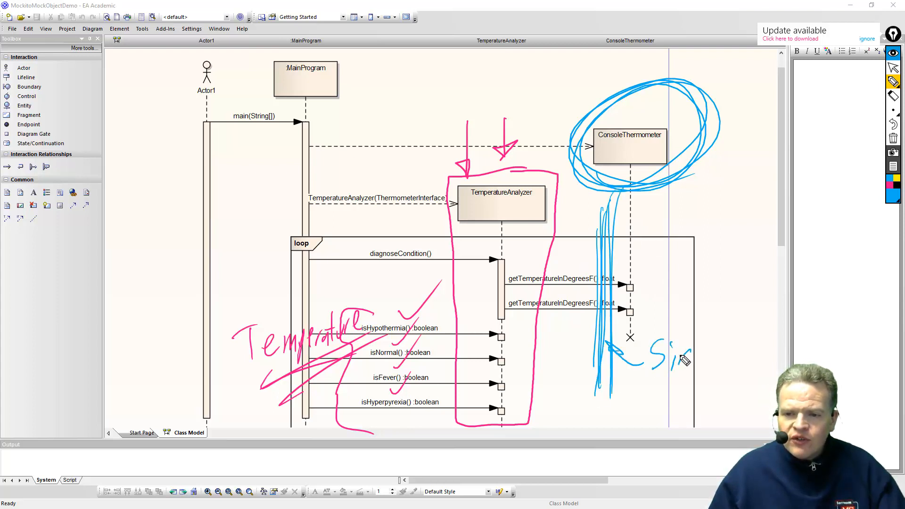
{"action": "mouse_move", "coordinate": [721, 331]}
{"action": "left_mouse_down"}
{"action": "mouse_move", "coordinate": [743, 350]}
{"action": "mouse_move", "coordinate": [770, 349]}
{"action": "mouse_move", "coordinate": [773, 364]}
{"action": "left_mouse_up"}
{"action": "left_click_drag", "start_coordinate": [654, 378], "coordinate": [841, 368]}
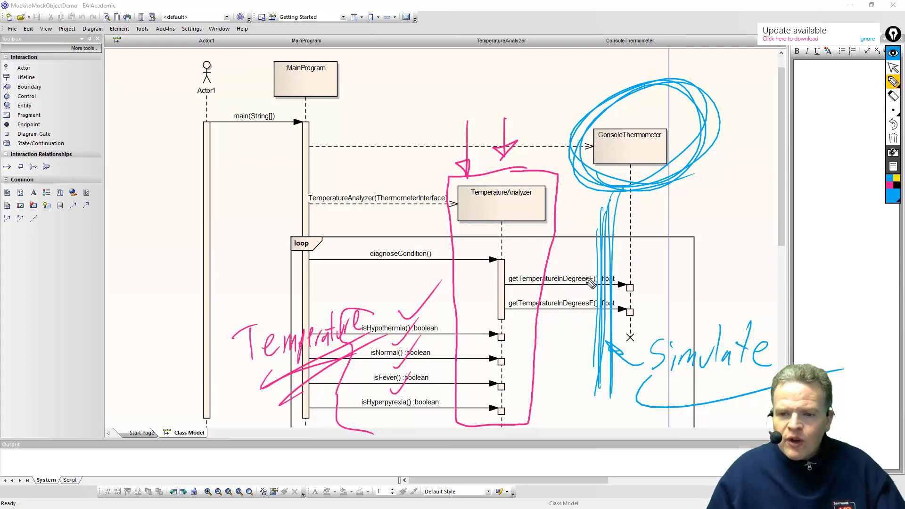
Circle the two getTemperatureInDegreesF messages and label them canned.
{"action": "left_click_drag", "start_coordinate": [563, 329], "coordinate": [558, 332]}
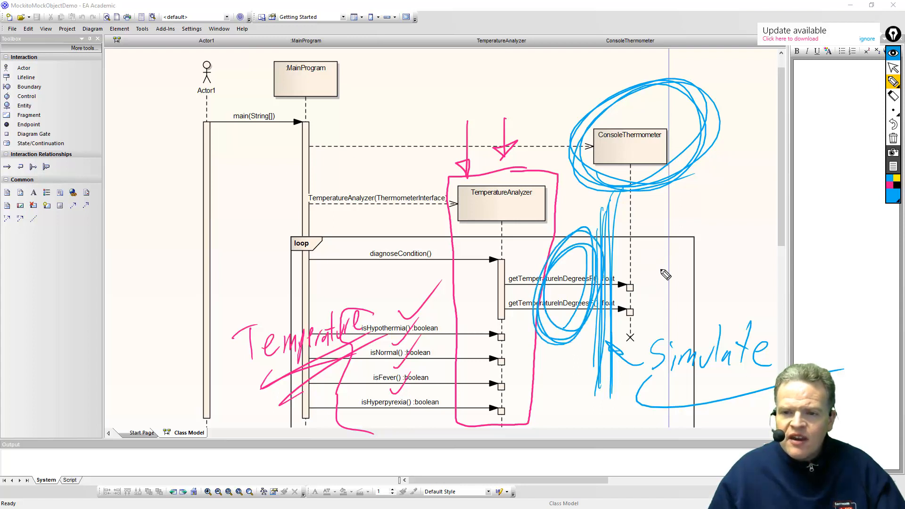
{"action": "left_click_drag", "start_coordinate": [693, 257], "coordinate": [644, 286]}
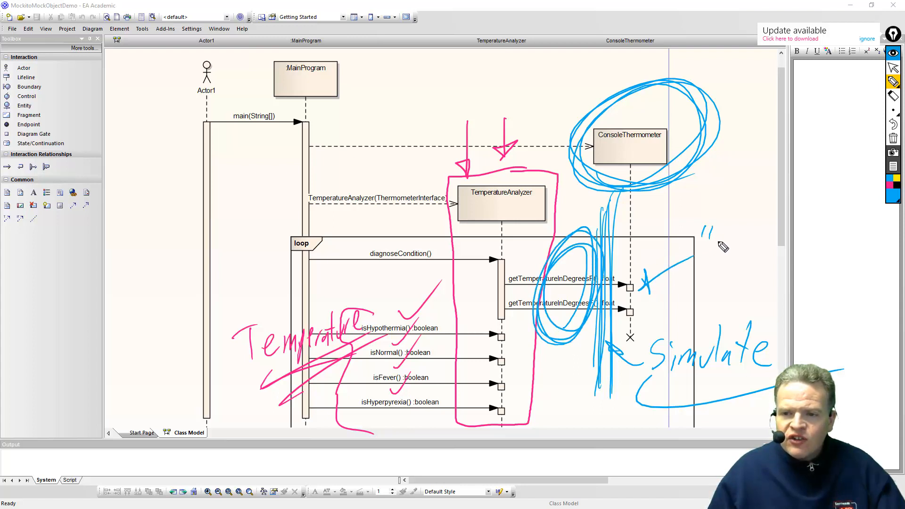
{"action": "left_click_drag", "start_coordinate": [772, 270], "coordinate": [809, 232]}
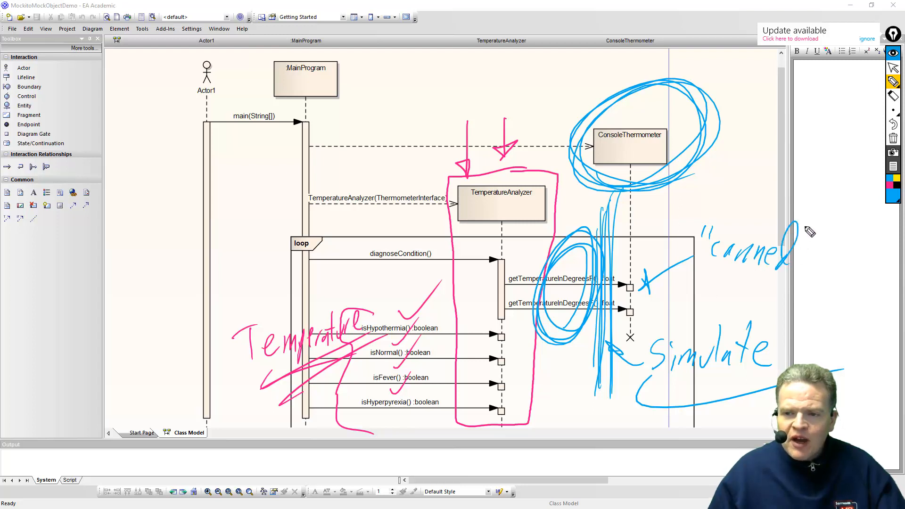
{"action": "left_click_drag", "start_coordinate": [709, 276], "coordinate": [647, 316]}
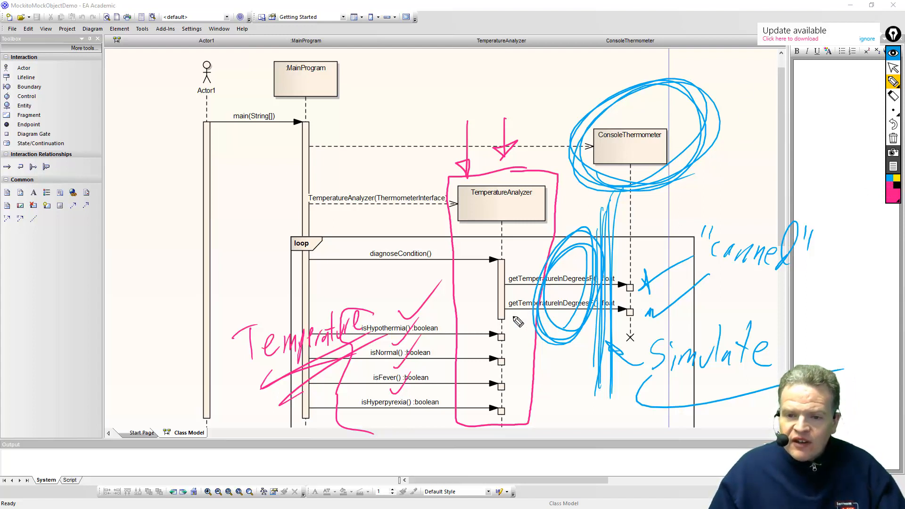
{"action": "left_click_drag", "start_coordinate": [518, 321], "coordinate": [539, 330]}
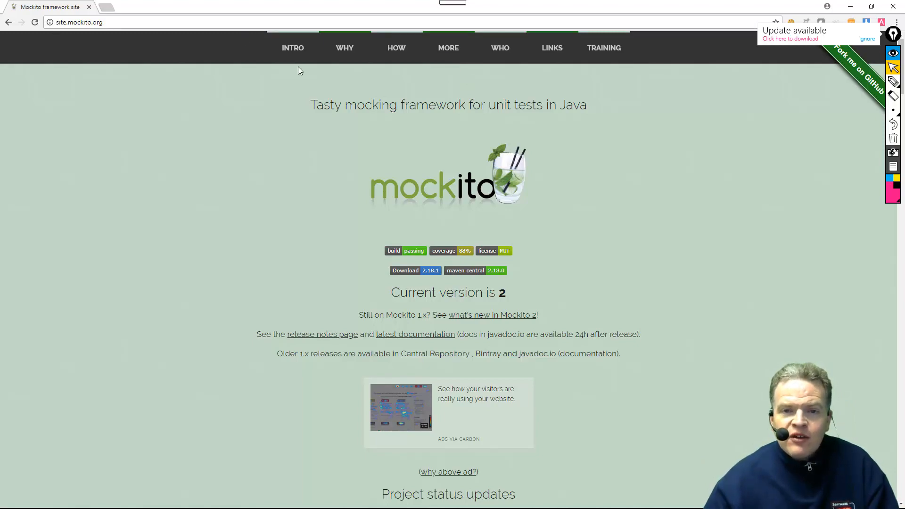
Visit the Mockito site's Why, How, Useful links and Training sections via the nav bar.
{"action": "left_click", "coordinate": [348, 52]}
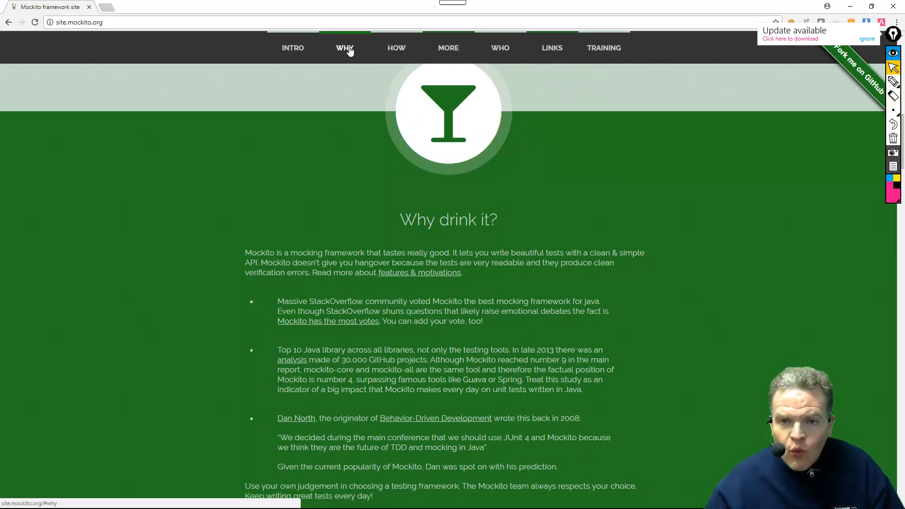
{"action": "left_click", "coordinate": [407, 53]}
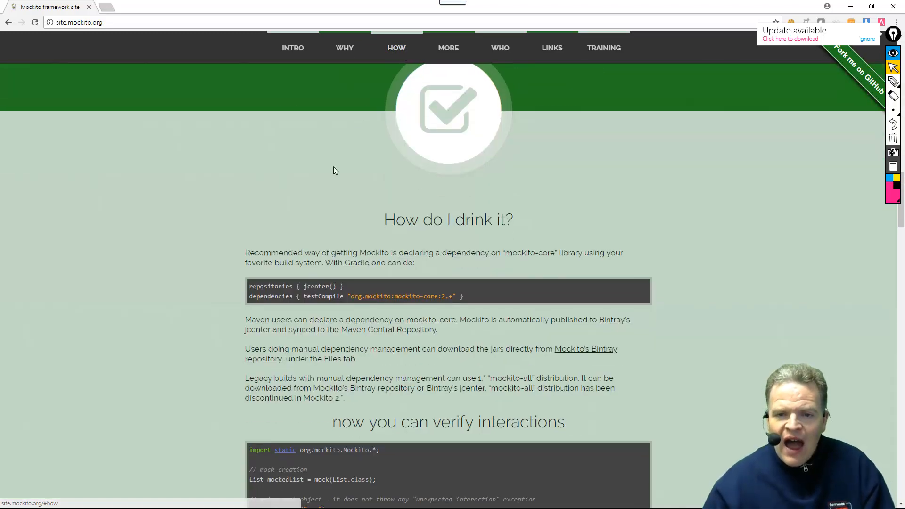
{"action": "left_click", "coordinate": [553, 50]}
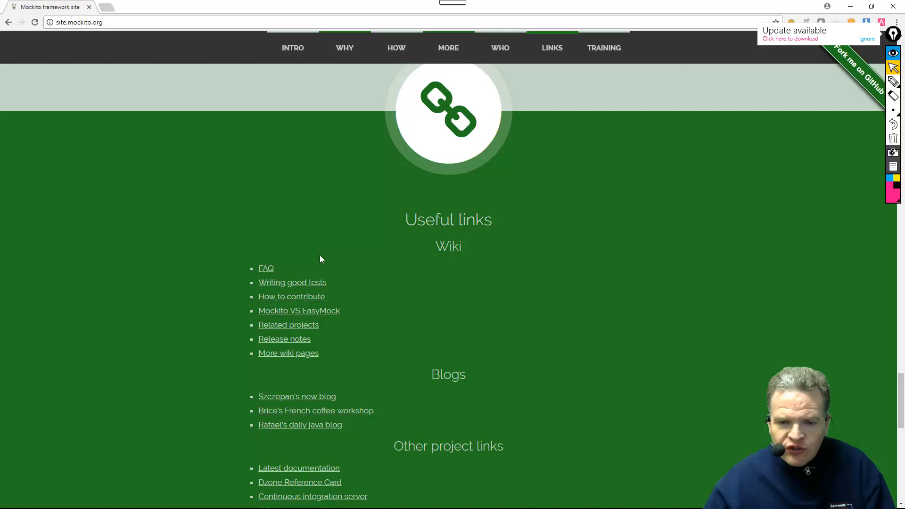
{"action": "left_click", "coordinate": [604, 49]}
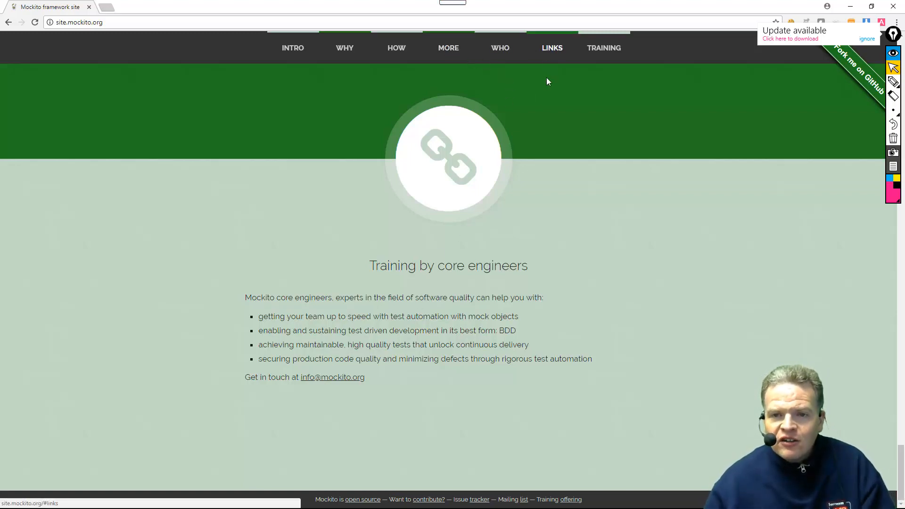
{"action": "scroll", "coordinate": [530, 102], "scroll_direction": "up", "scroll_amount": 10}
{"action": "scroll", "coordinate": [530, 103], "scroll_direction": "up", "scroll_amount": 5}
{"action": "scroll", "coordinate": [530, 103], "scroll_direction": "up", "scroll_amount": 5}
{"action": "scroll", "coordinate": [530, 101], "scroll_direction": "up", "scroll_amount": 5}
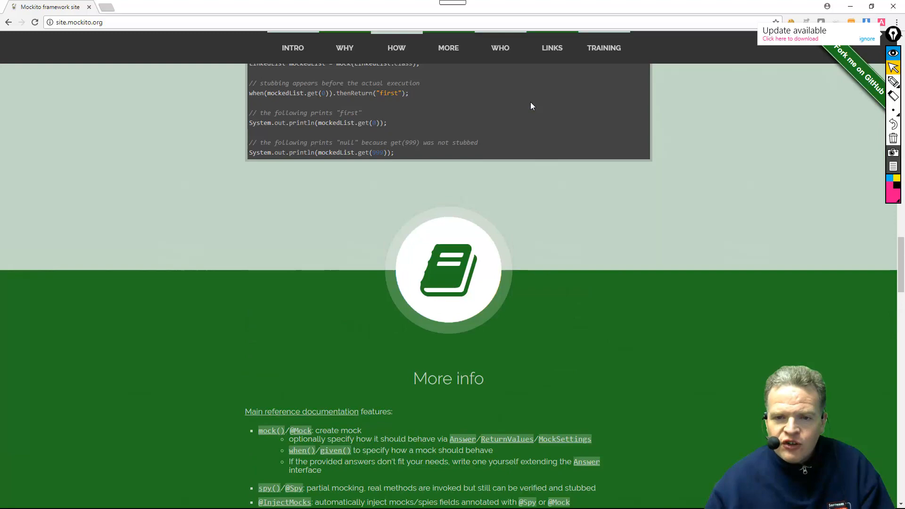
{"action": "scroll", "coordinate": [530, 101], "scroll_direction": "up", "scroll_amount": 5}
{"action": "scroll", "coordinate": [529, 101], "scroll_direction": "up", "scroll_amount": 5}
{"action": "scroll", "coordinate": [526, 102], "scroll_direction": "up", "scroll_amount": 5}
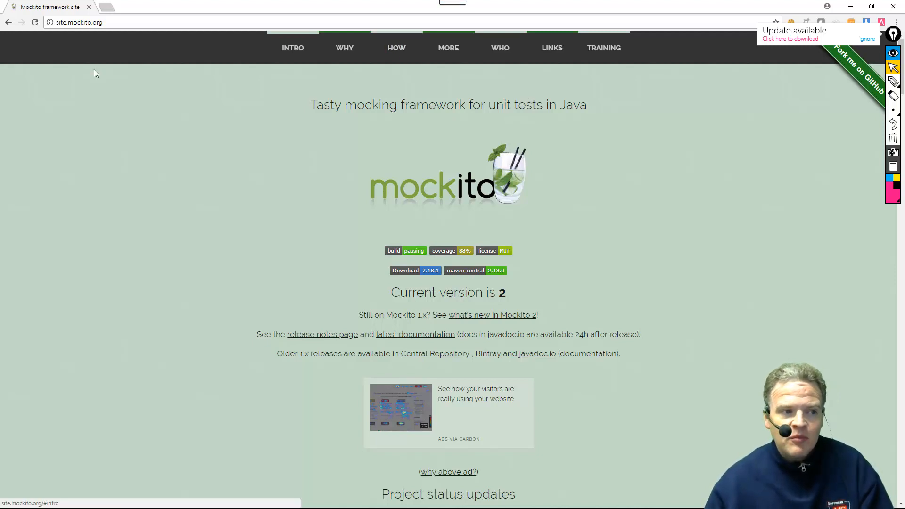
Switch to IntelliJ and review diagnoseCondition, selecting the boolean values in the average > 105.8 branch.
{"action": "key", "text": "alt+Tab"}
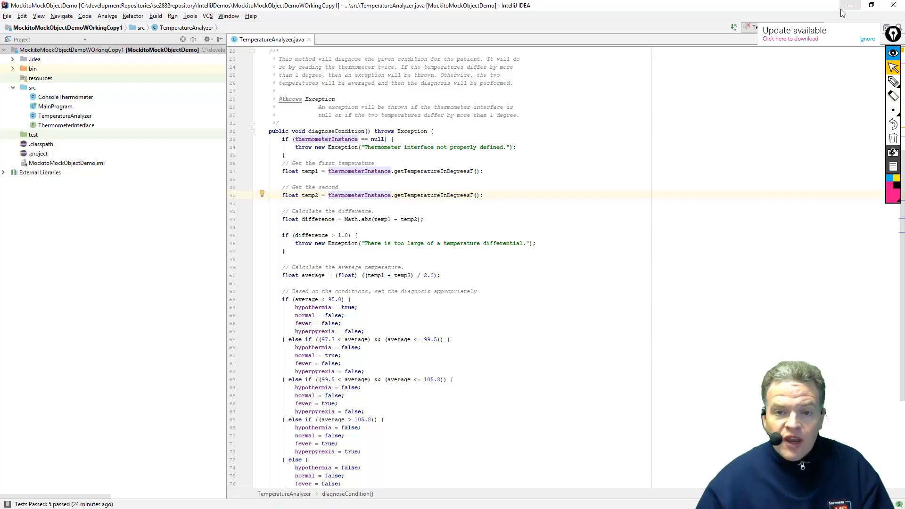
{"action": "scroll", "coordinate": [433, 127], "scroll_direction": "up", "scroll_amount": 2}
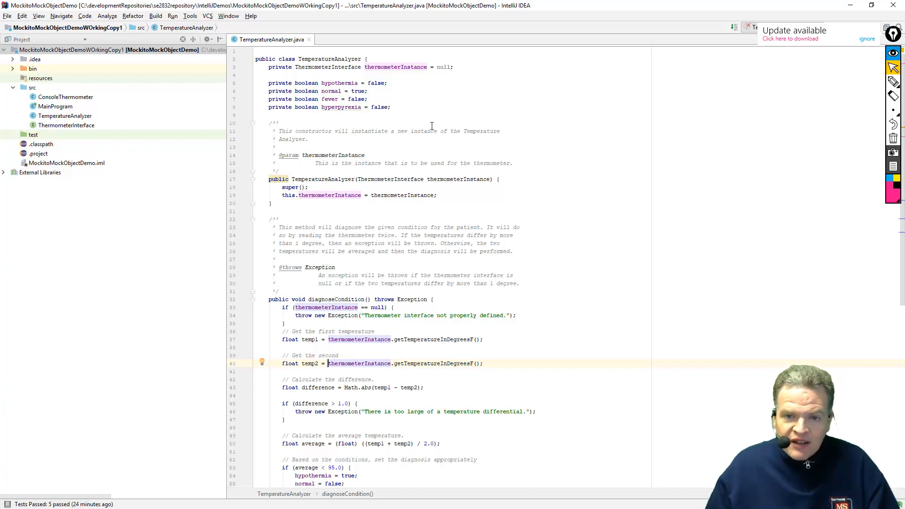
{"action": "scroll", "coordinate": [367, 277], "scroll_direction": "down", "scroll_amount": 5}
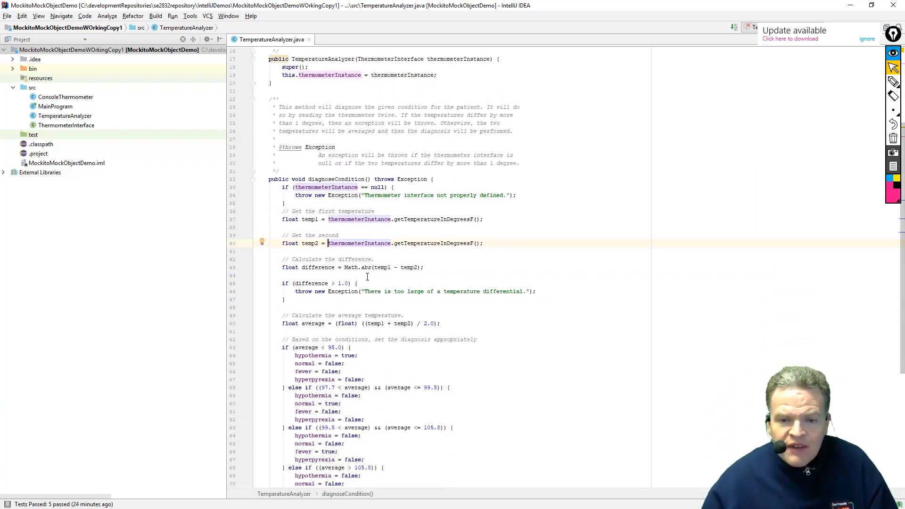
{"action": "scroll", "coordinate": [367, 277], "scroll_direction": "down", "scroll_amount": 2}
{"action": "scroll", "coordinate": [366, 276], "scroll_direction": "down", "scroll_amount": 5}
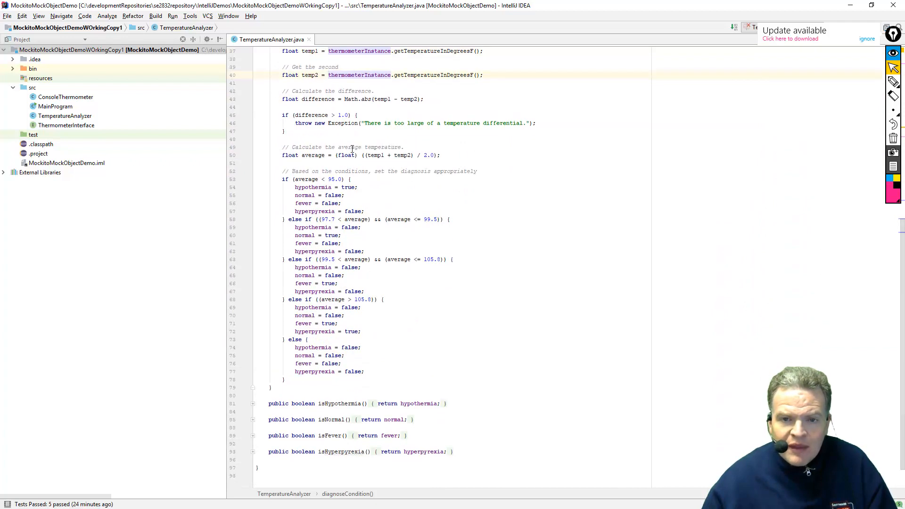
{"action": "scroll", "coordinate": [345, 93], "scroll_direction": "up", "scroll_amount": 1}
{"action": "scroll", "coordinate": [297, 70], "scroll_direction": "up", "scroll_amount": 1}
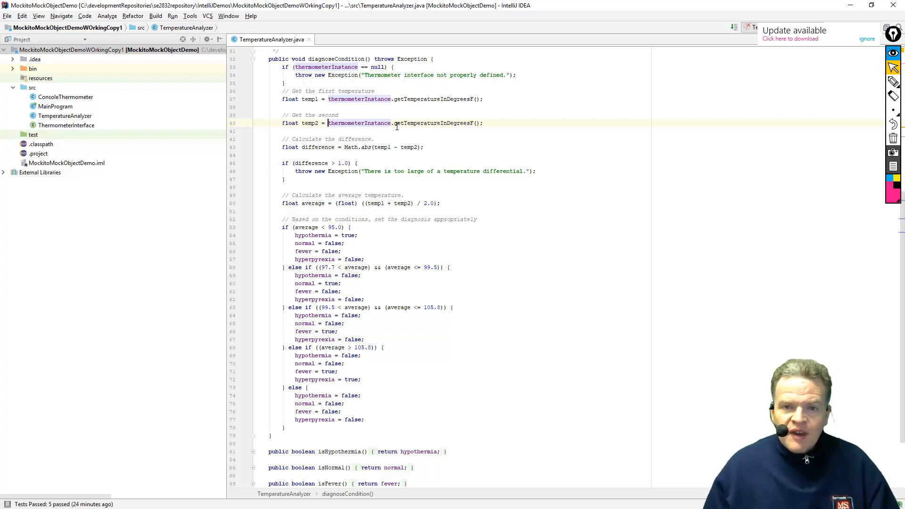
{"action": "left_click", "coordinate": [327, 123]}
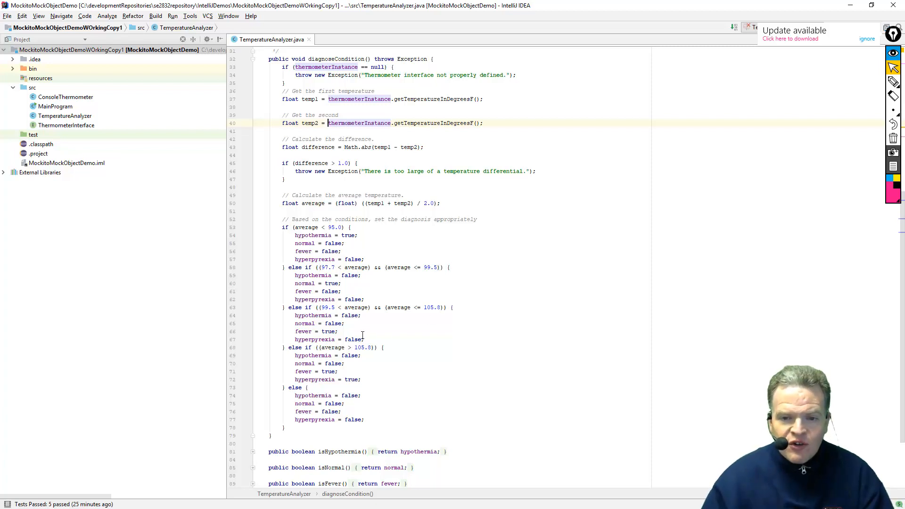
{"action": "double_click", "coordinate": [333, 372]}
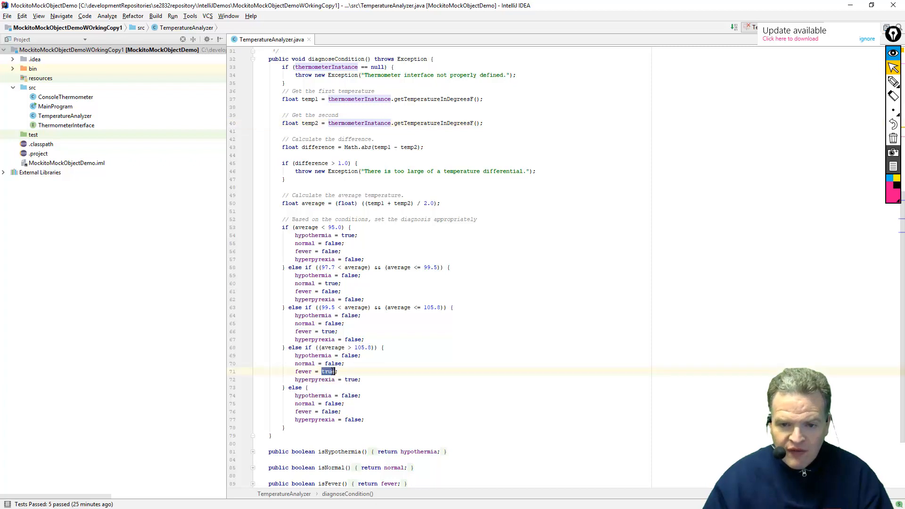
{"action": "left_click", "coordinate": [351, 379]}
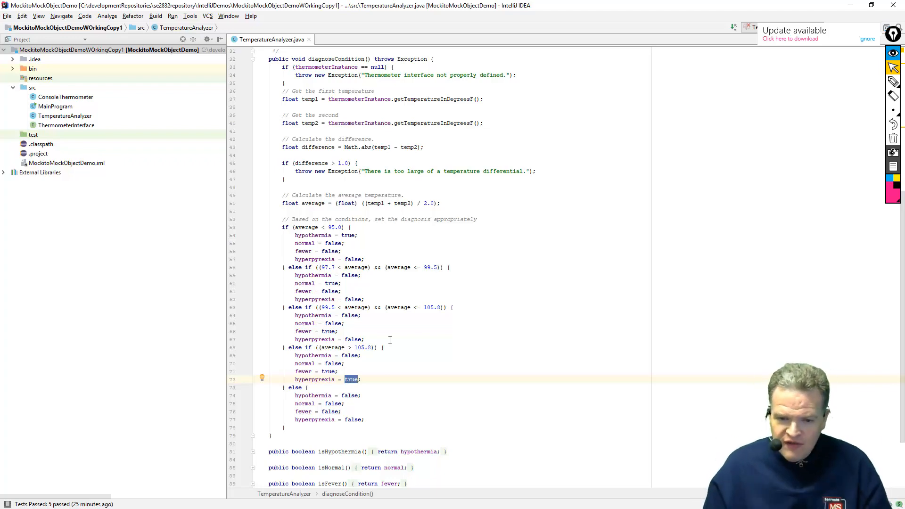
{"action": "scroll", "coordinate": [389, 340], "scroll_direction": "up", "scroll_amount": 7}
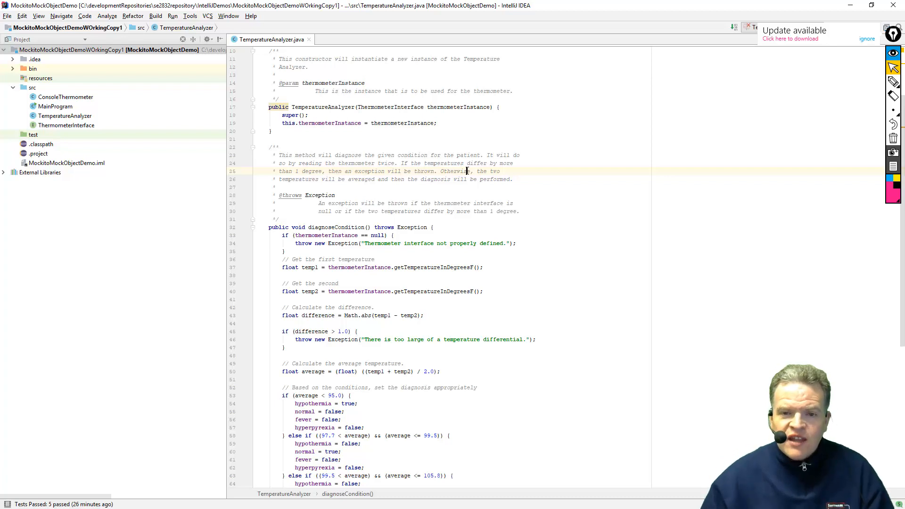
Create a new TemperatureAnalyzerTest via Ctrl+Shift+T with a test for diagnoseCondition.
{"action": "left_click", "coordinate": [344, 235]}
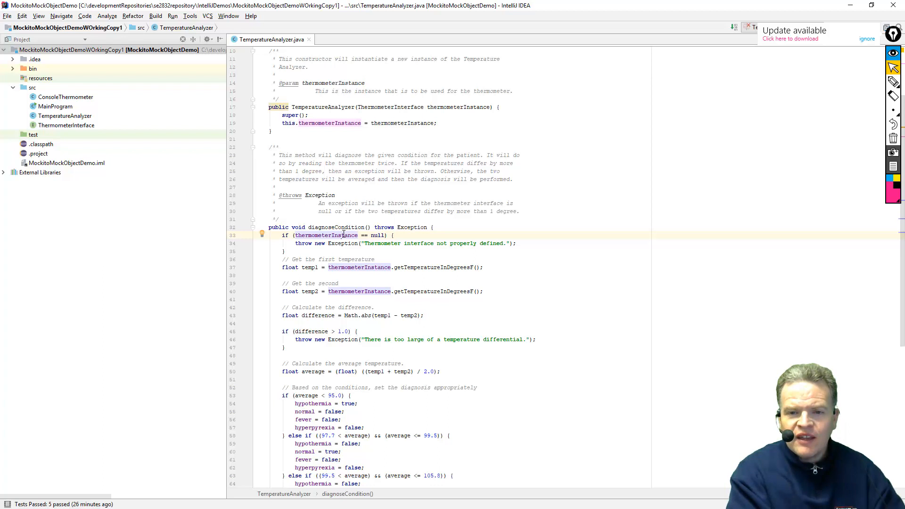
{"action": "key", "text": "ctrl+shift+t"}
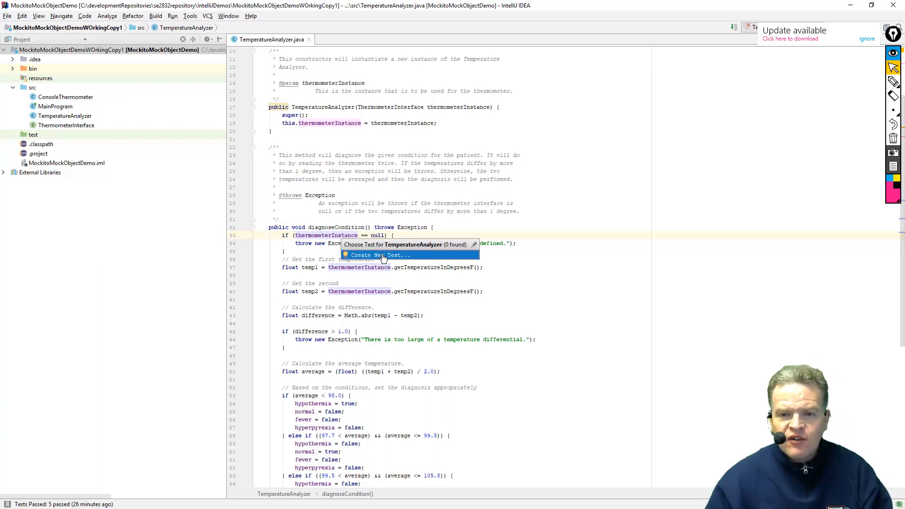
{"action": "left_click", "coordinate": [382, 258]}
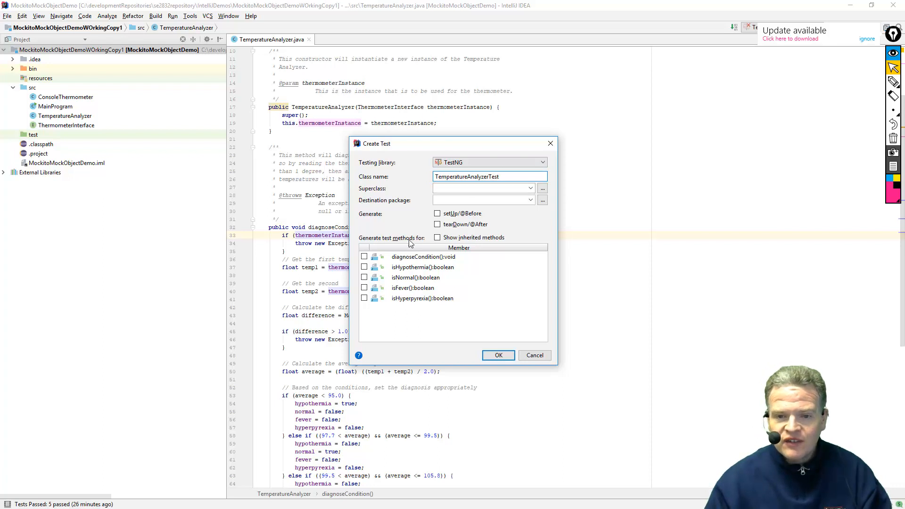
{"action": "left_click", "coordinate": [364, 256]}
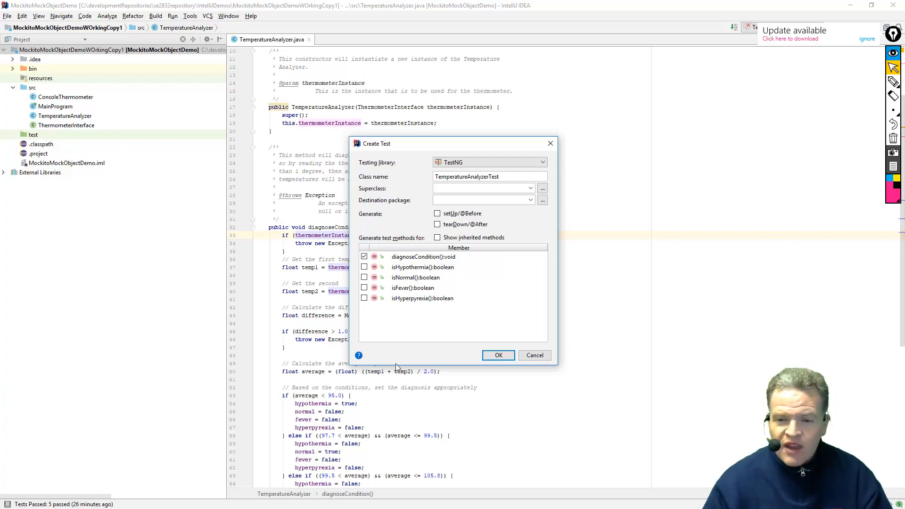
{"action": "left_click", "coordinate": [499, 356]}
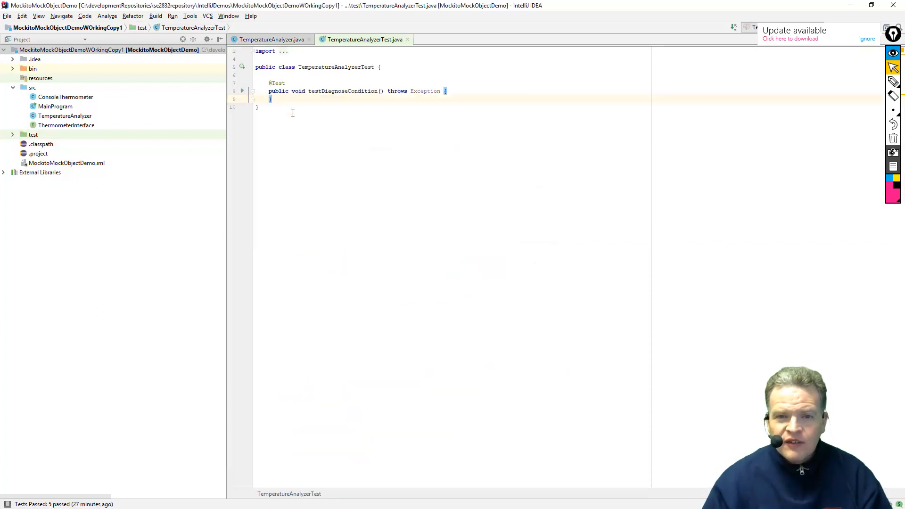
{"action": "left_click", "coordinate": [255, 55]}
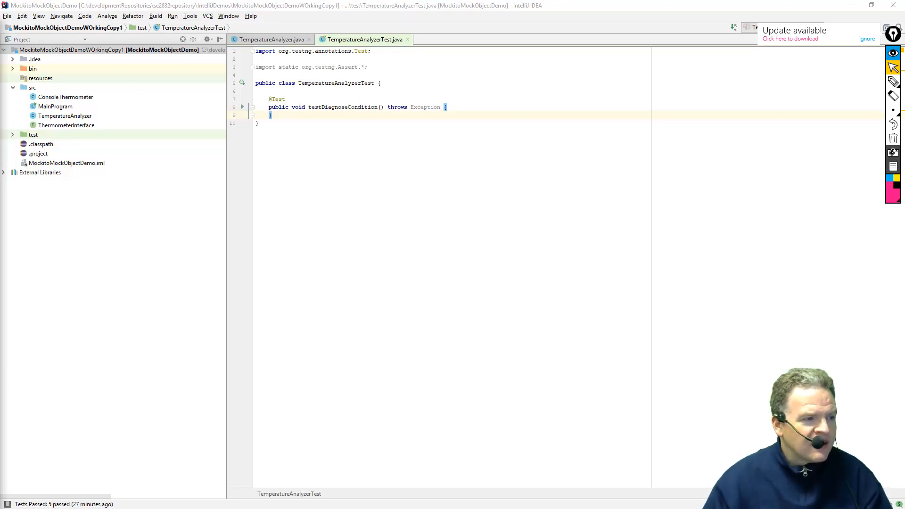
{"action": "left_click", "coordinate": [365, 91]}
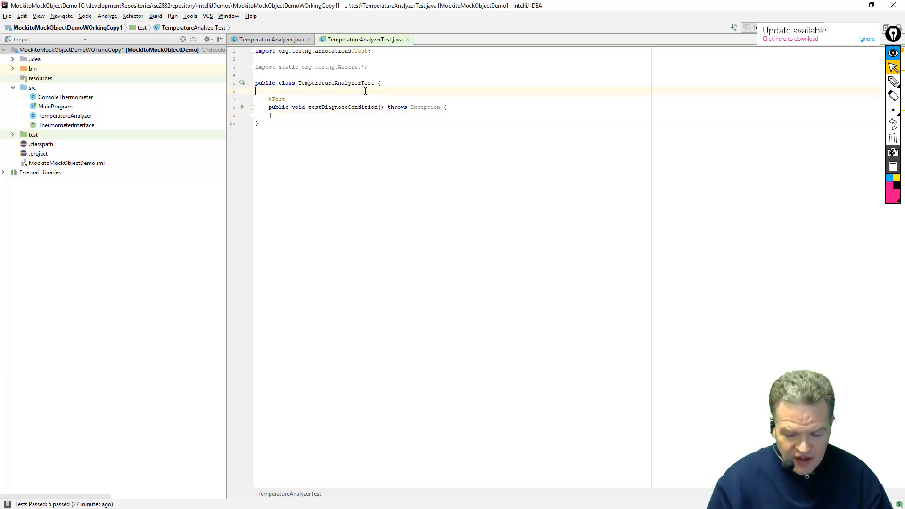
{"action": "type", "text": "private TemperatureAnalyzer ta;"}
{"action": "key", "text": "Return"}
{"action": "key", "text": "Return"}
{"action": "key", "text": "Return"}
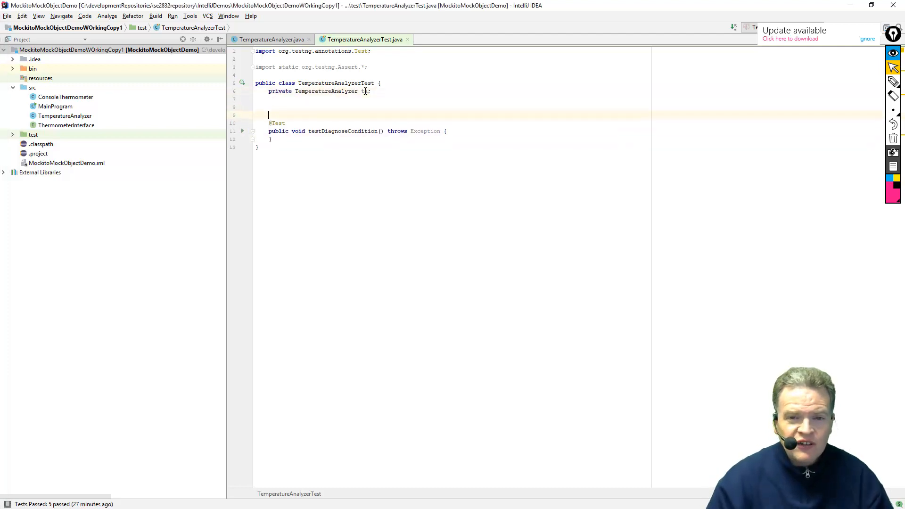
{"action": "key", "text": "Up"}
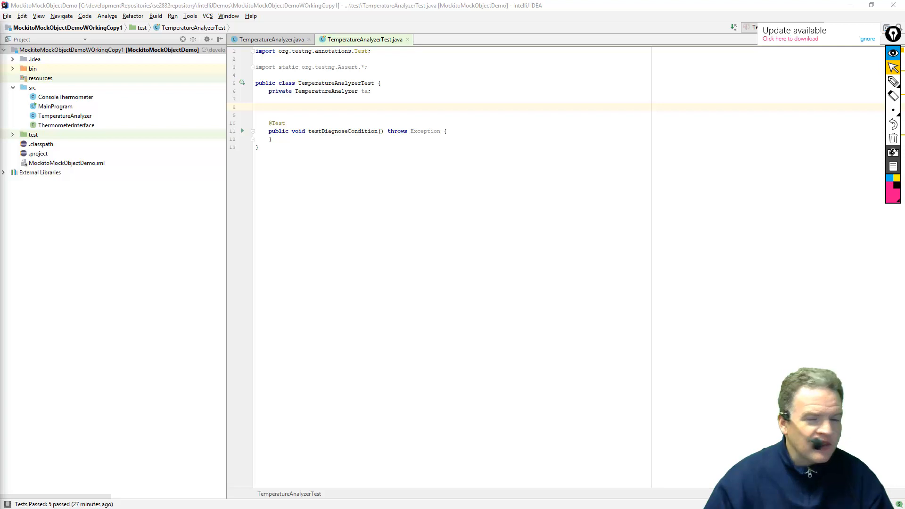
{"action": "left_click", "coordinate": [265, 105]}
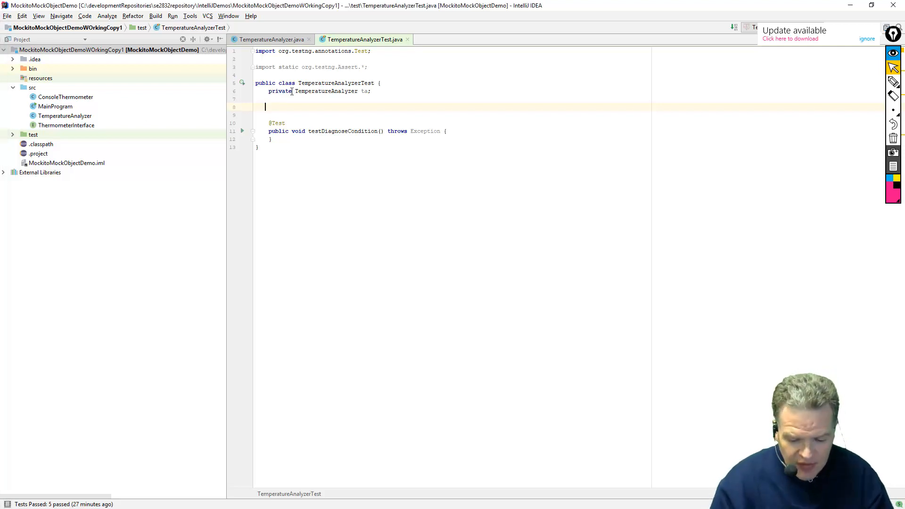
{"action": "key", "text": "ctrl+v"}
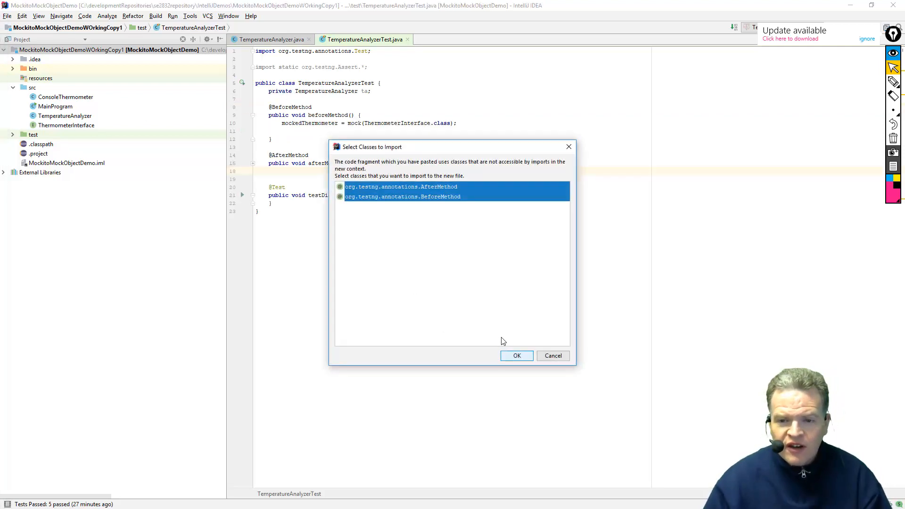
{"action": "left_click", "coordinate": [516, 356]}
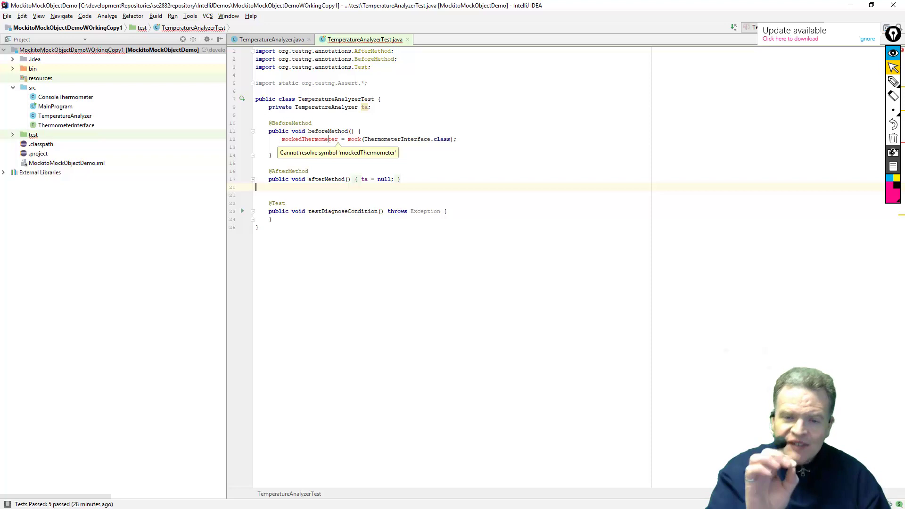
{"action": "mouse_move", "coordinate": [309, 123]}
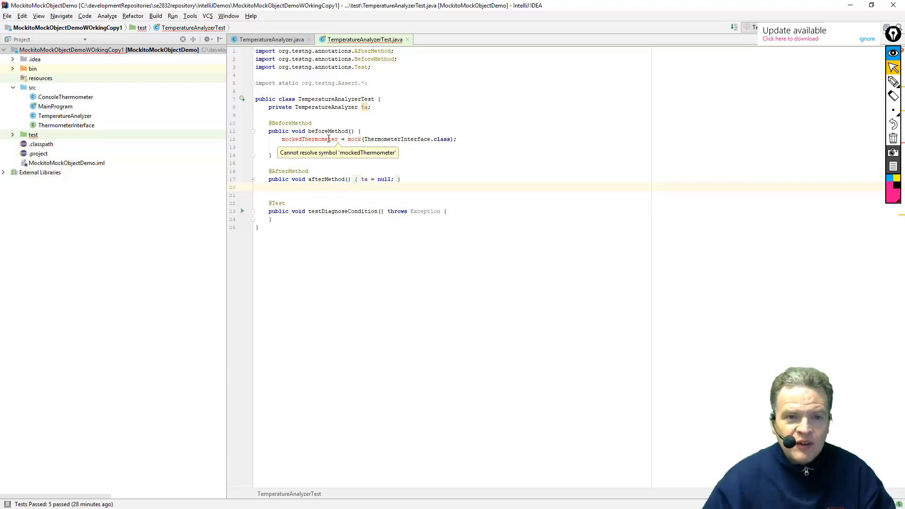
In Project Structure, start adding a new global library from Maven.
{"action": "left_click", "coordinate": [9, 17]}
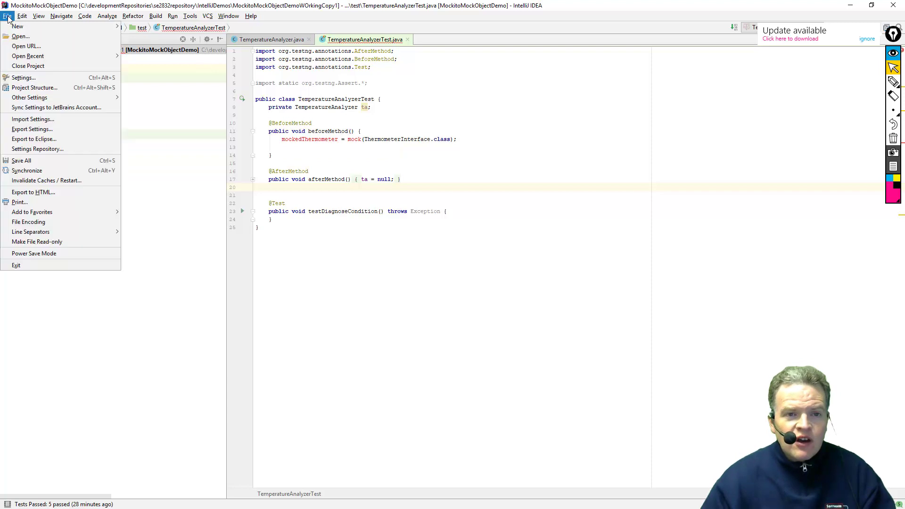
{"action": "left_click", "coordinate": [34, 86]}
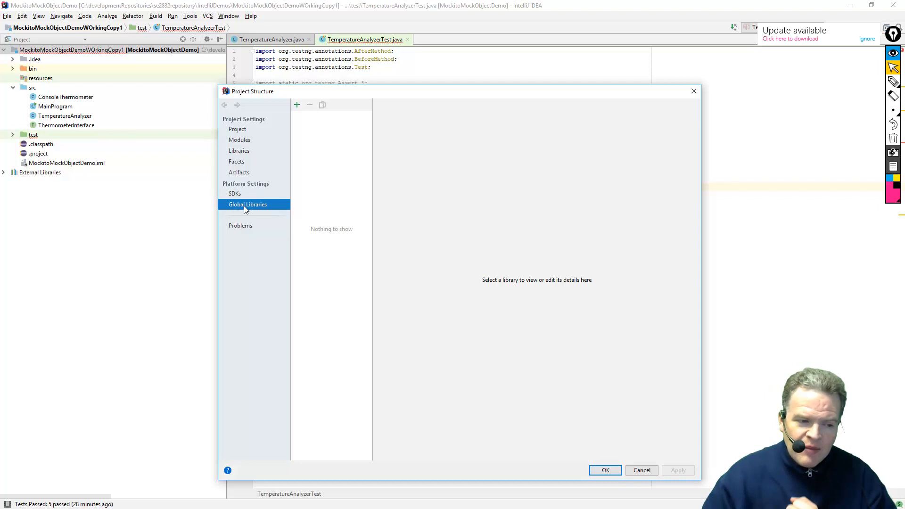
{"action": "left_click", "coordinate": [297, 105]}
{"action": "left_click", "coordinate": [318, 136]}
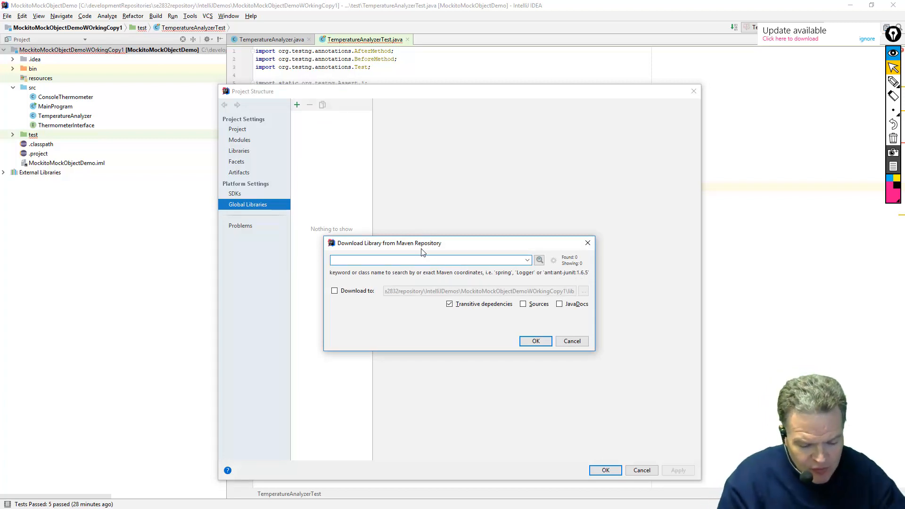
{"action": "type", "text": "mockit"}
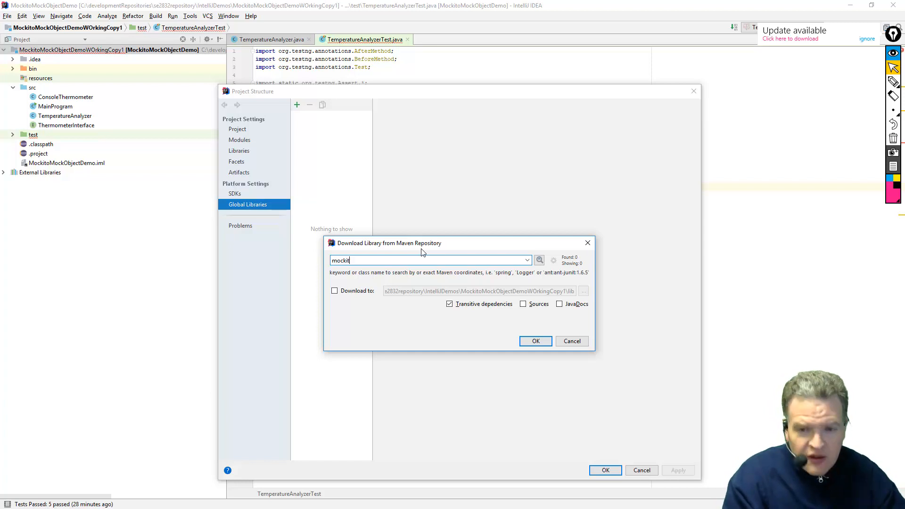
{"action": "type", "text": "o-all"}
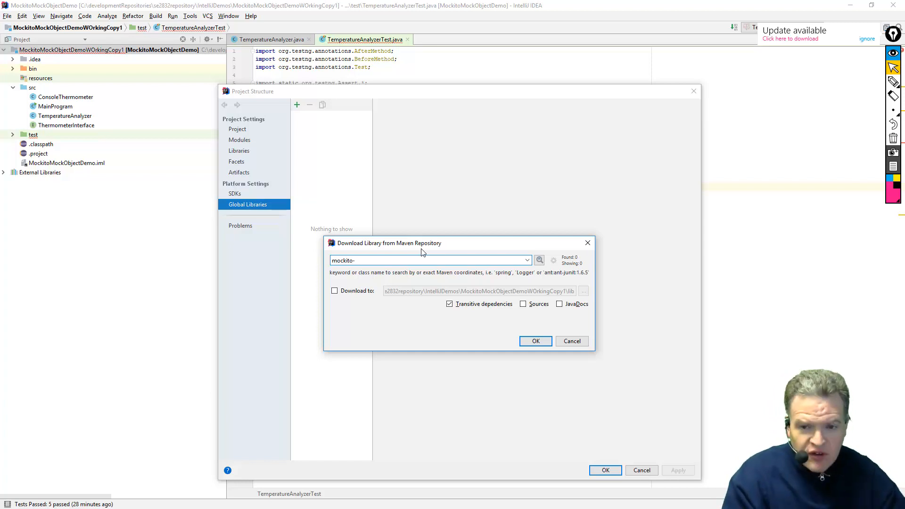
Download mockito-all 1.9.1 and add it to the MockitoMockObjectDemo module.
{"action": "left_click", "coordinate": [539, 261]}
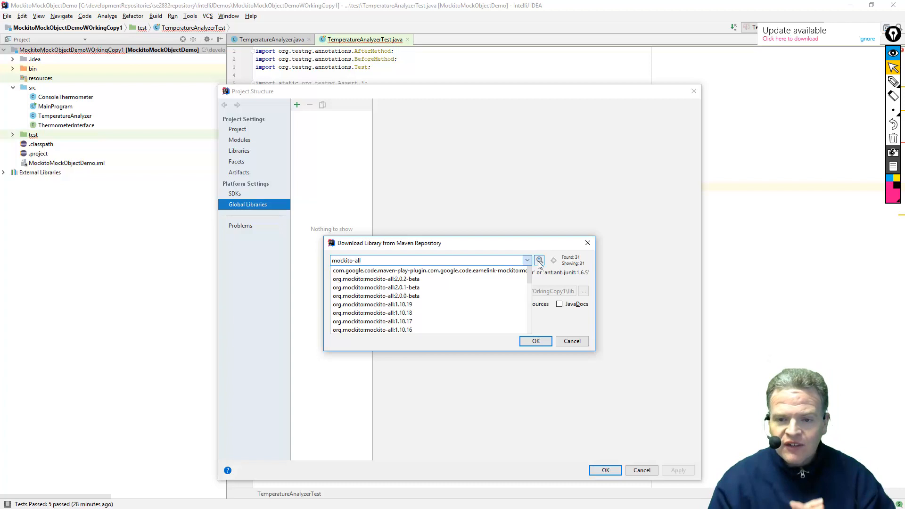
{"action": "left_click", "coordinate": [370, 274]}
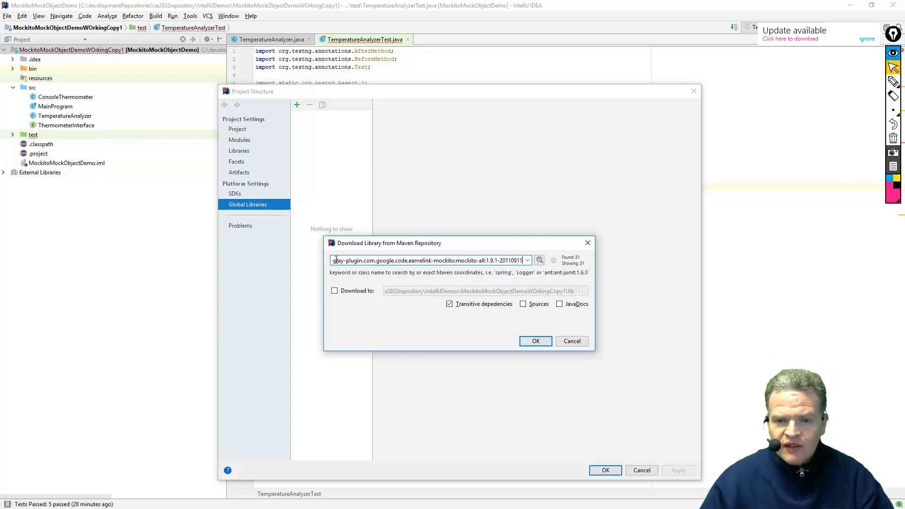
{"action": "left_click", "coordinate": [528, 342]}
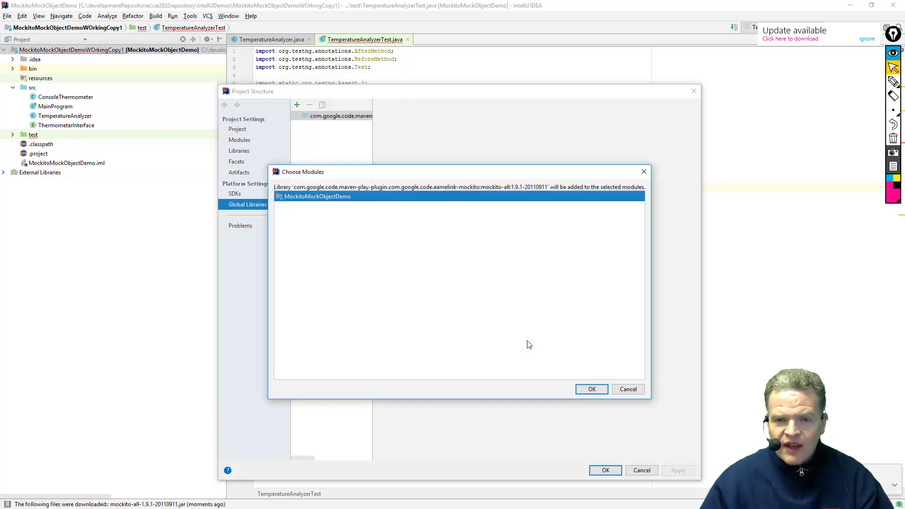
{"action": "left_click", "coordinate": [598, 390]}
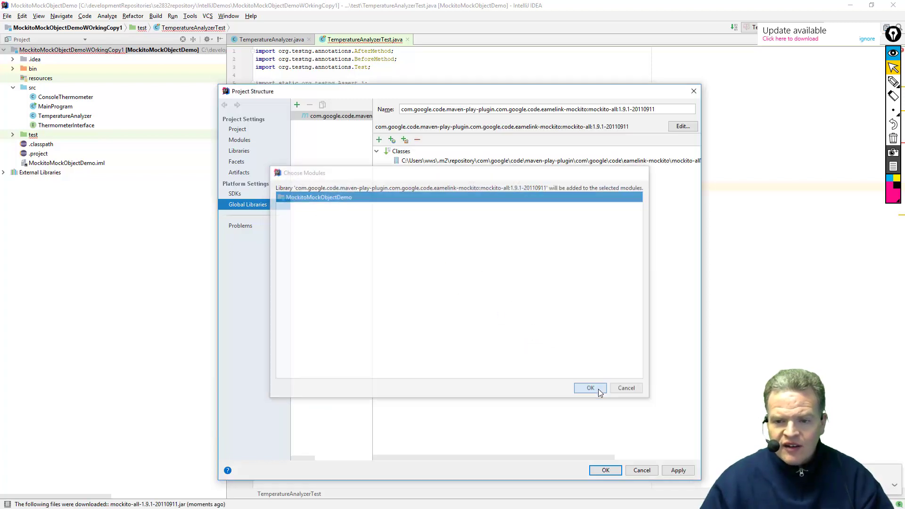
{"action": "left_click", "coordinate": [607, 471]}
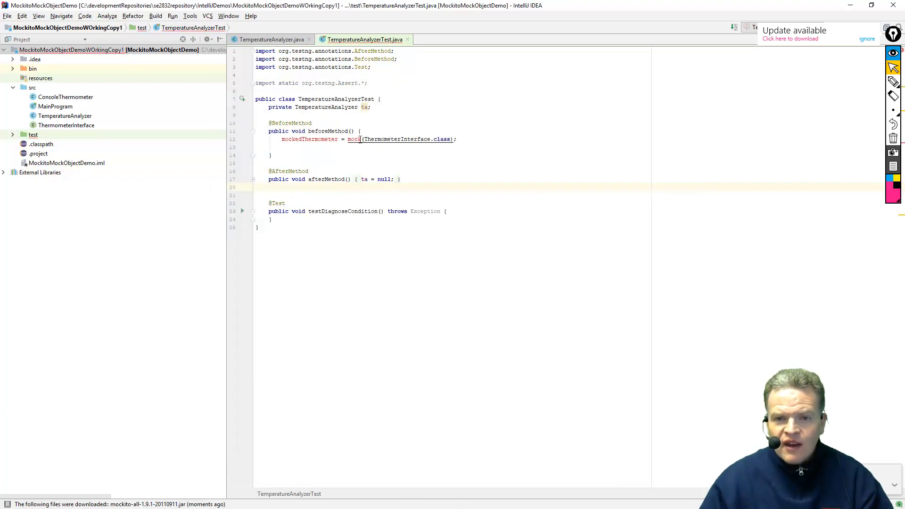
Import Mockito's mock method with Alt+Enter to resolve the mock call.
{"action": "double_click", "coordinate": [357, 140]}
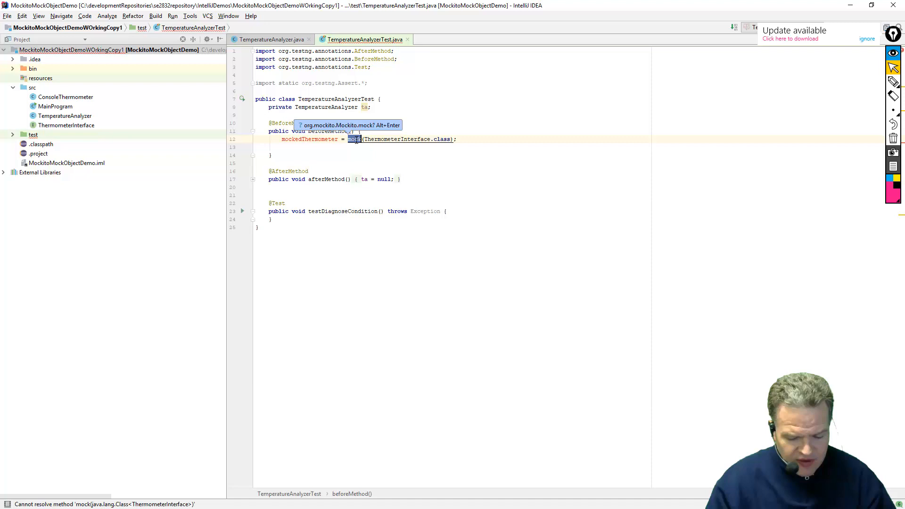
{"action": "key", "text": "alt+Return"}
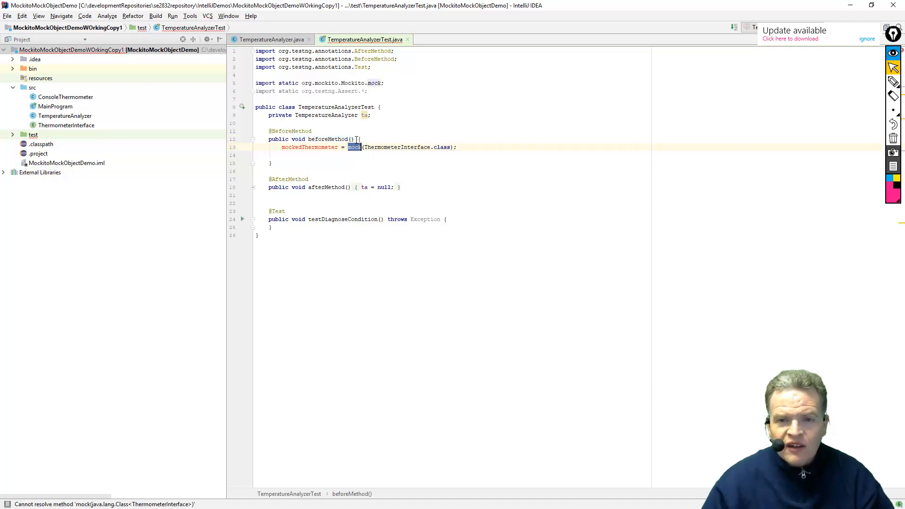
{"action": "mouse_move", "coordinate": [309, 139]}
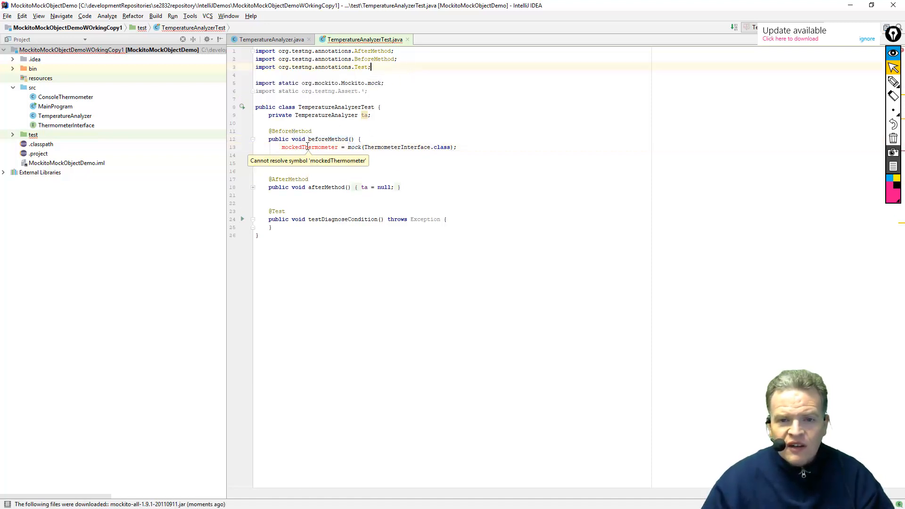
{"action": "double_click", "coordinate": [307, 147]}
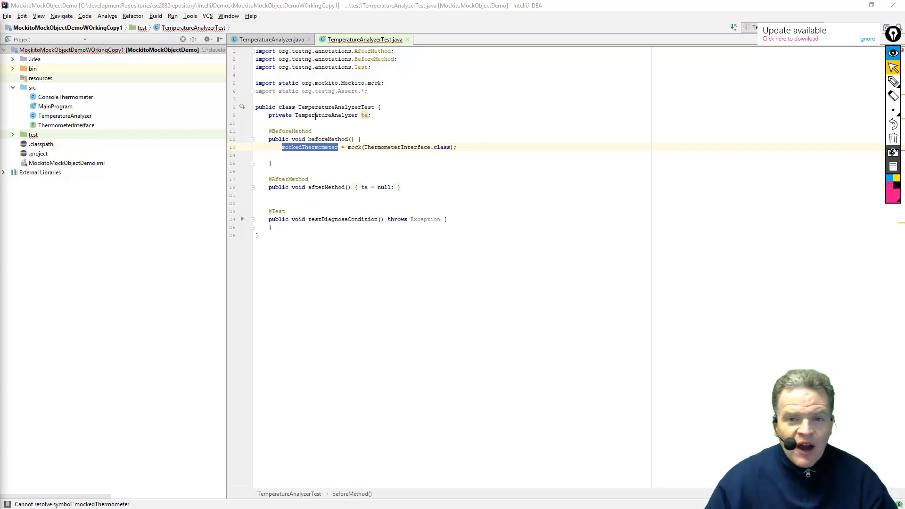
{"action": "left_click", "coordinate": [308, 123]}
{"action": "key", "text": "Return"}
{"action": "key", "text": "Return"}
{"action": "key", "text": "Up"}
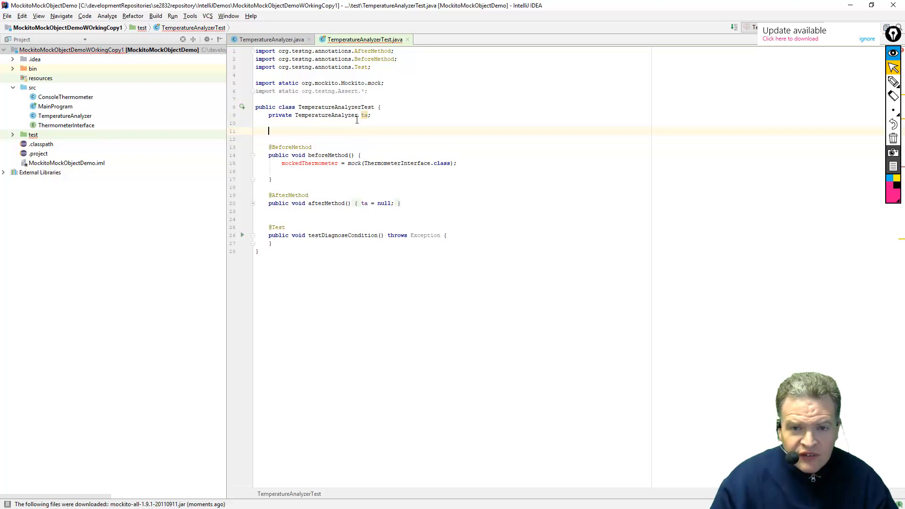
{"action": "key", "text": "ctrl+v"}
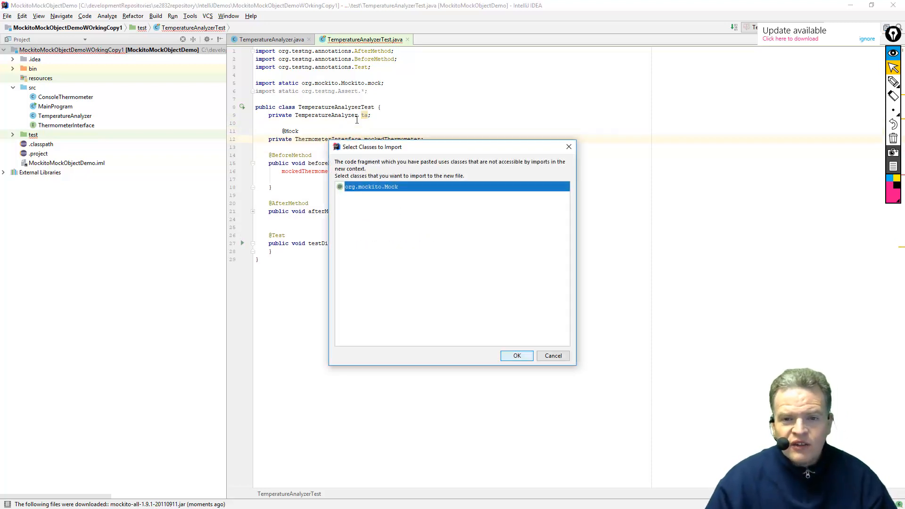
{"action": "left_click", "coordinate": [516, 356]}
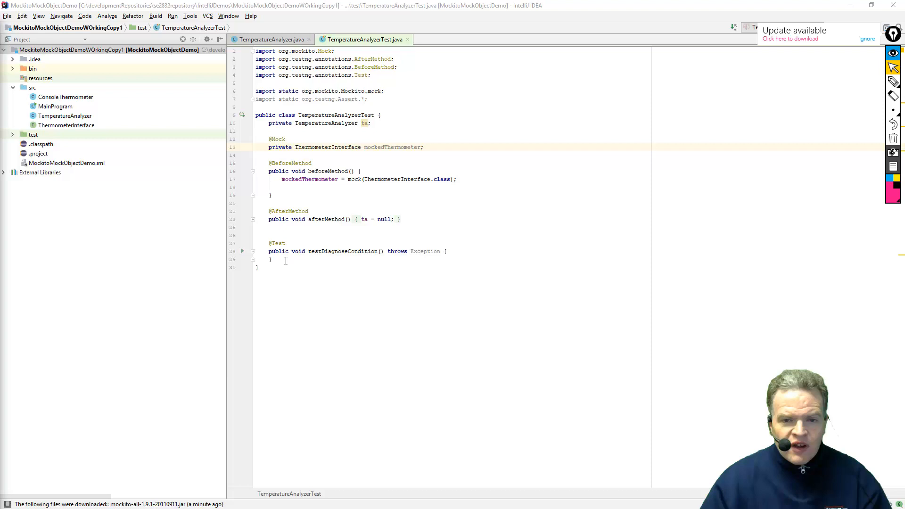
{"action": "left_click", "coordinate": [283, 227]}
{"action": "key", "text": "Return"}
{"action": "key", "text": "Return"}
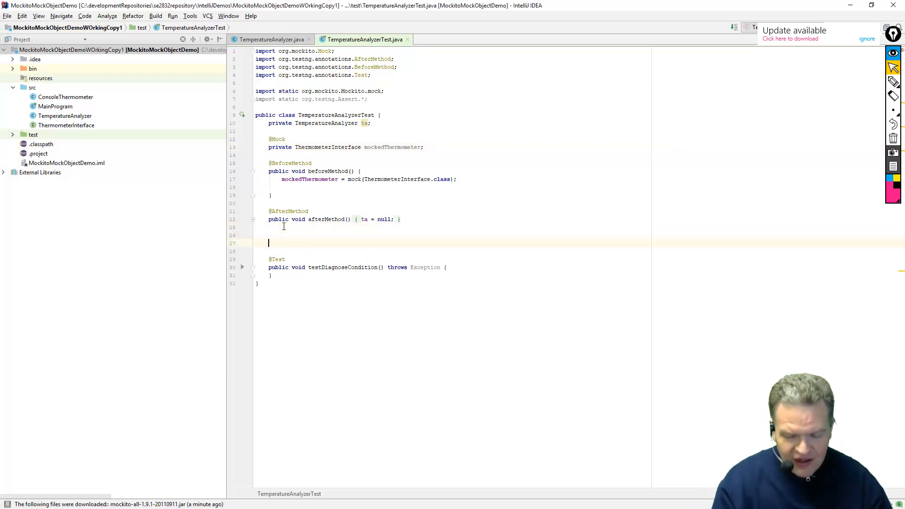
{"action": "type", "text": "@DataProvider     public Object[][] dp() {         return new Object[][] { new Object[] { 98.6, 98.6, true }, new Object[] { 99.5, 99.5, true },                 new Object[] { 99.6, 99.6, false }, new Object[] { 99.4, 99.4, true } };     }"}
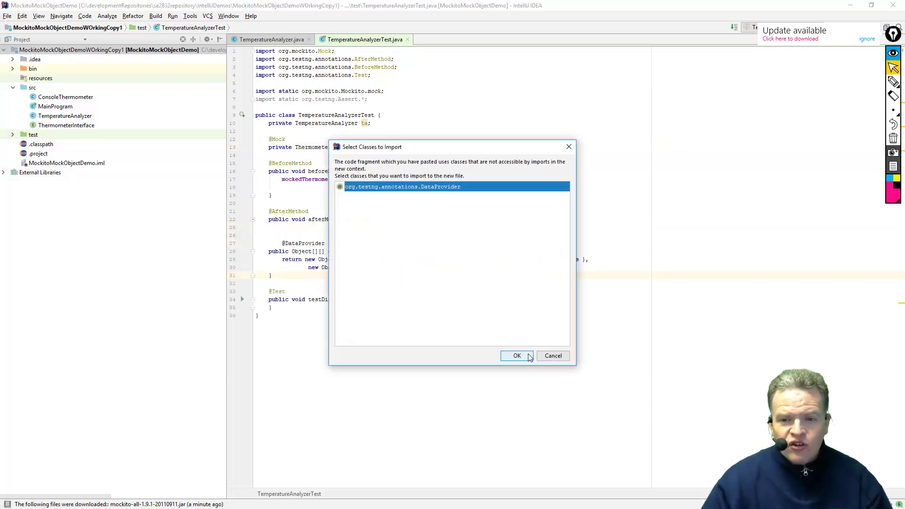
{"action": "left_click", "coordinate": [516, 356]}
Review the provider's values, pointing out the 98.6 and 99.5 readings.
{"action": "left_click", "coordinate": [525, 151]}
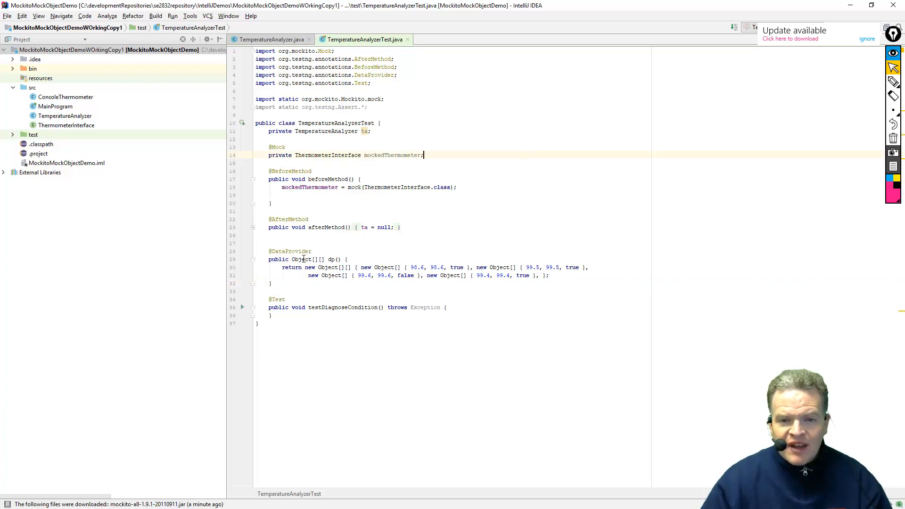
{"action": "left_click", "coordinate": [412, 267]}
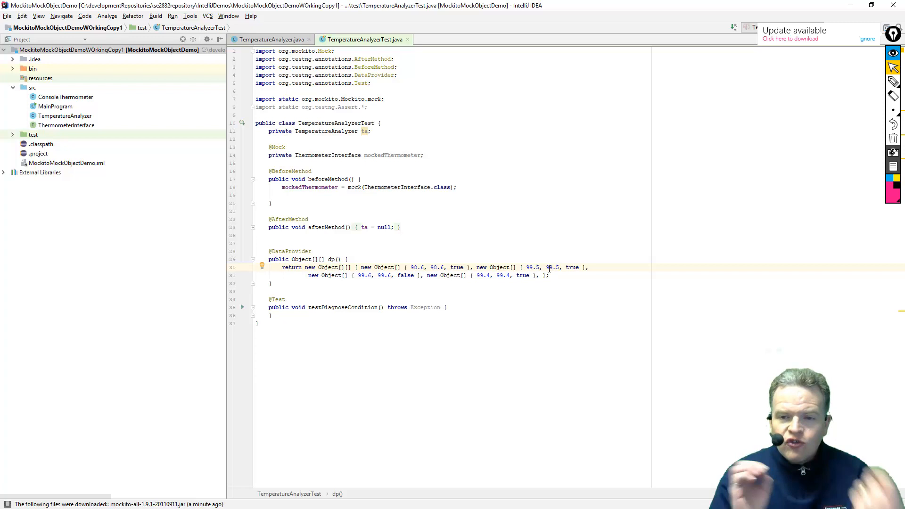
{"action": "left_click", "coordinate": [549, 268]}
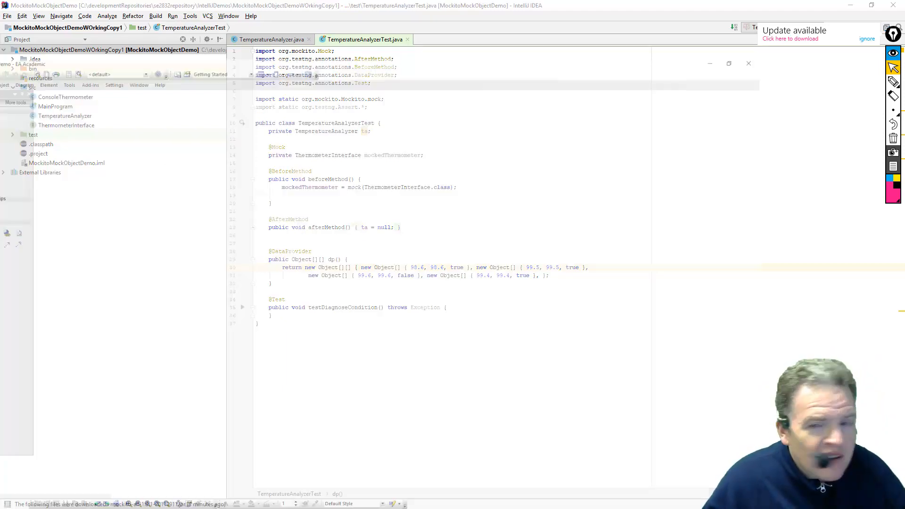
Review the diagnoseCondition sequence diagram in Enterprise Architect, then minimize it to return to the test code.
{"action": "key", "text": "alt+Tab"}
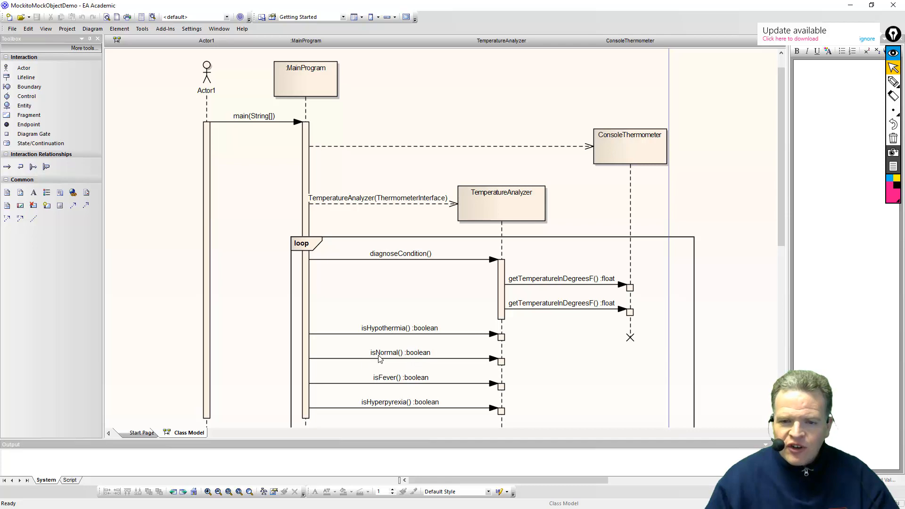
{"action": "left_click", "coordinate": [844, 7]}
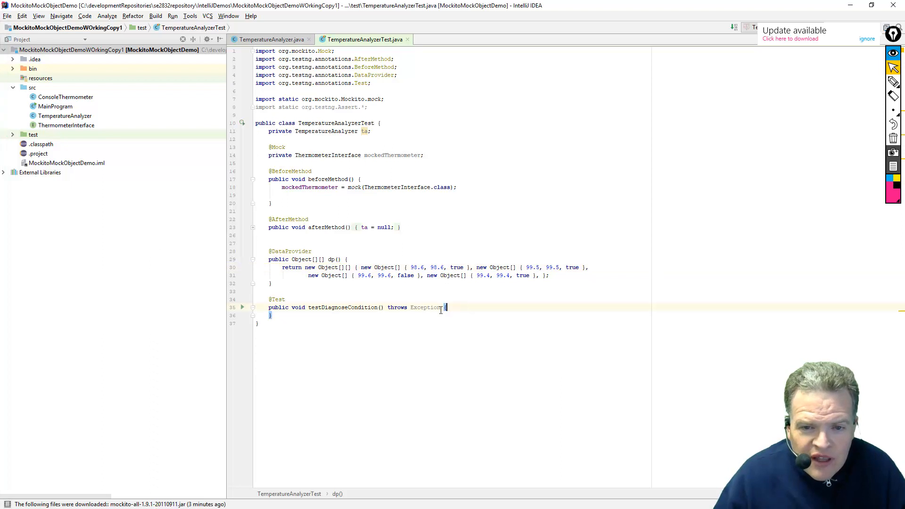
{"action": "left_click_drag", "start_coordinate": [447, 307], "coordinate": [255, 299]}
{"action": "type", "text": "@Test(dataProvider = \"dp\")     public void TestNormal(double temp1, double temp2, boolean normal) throws Exception {"}
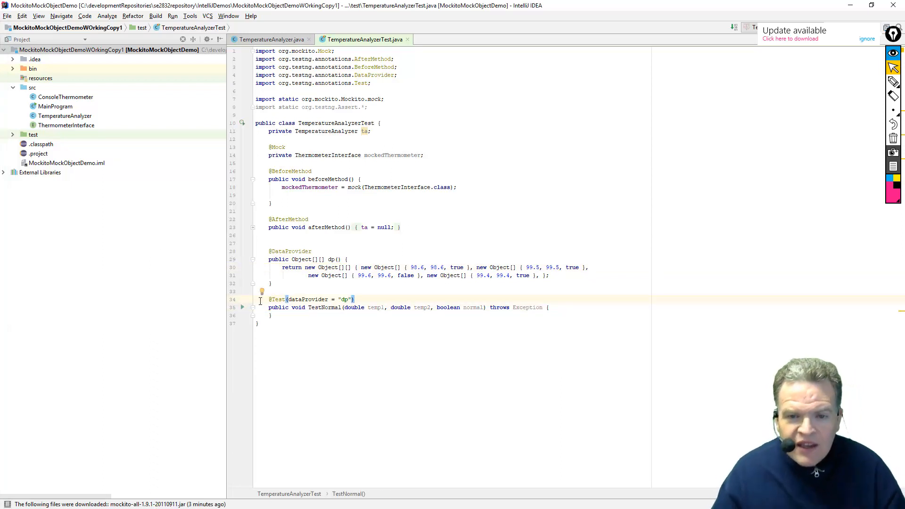
{"action": "left_click", "coordinate": [323, 306]}
{"action": "left_click", "coordinate": [371, 307]}
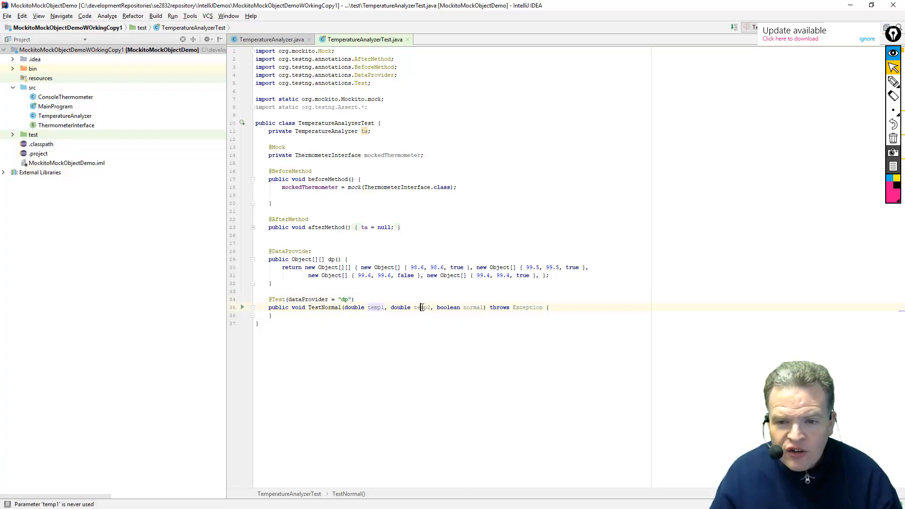
{"action": "left_click", "coordinate": [420, 308]}
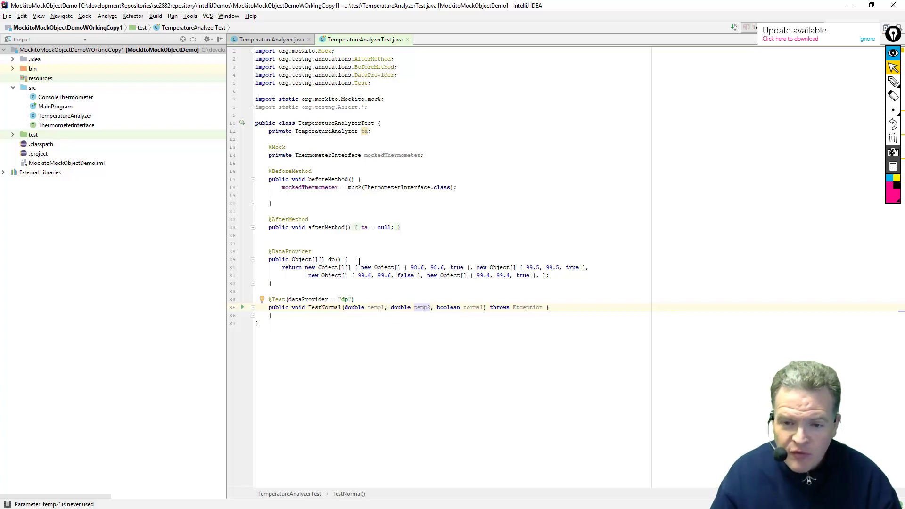
{"action": "left_click", "coordinate": [473, 308]}
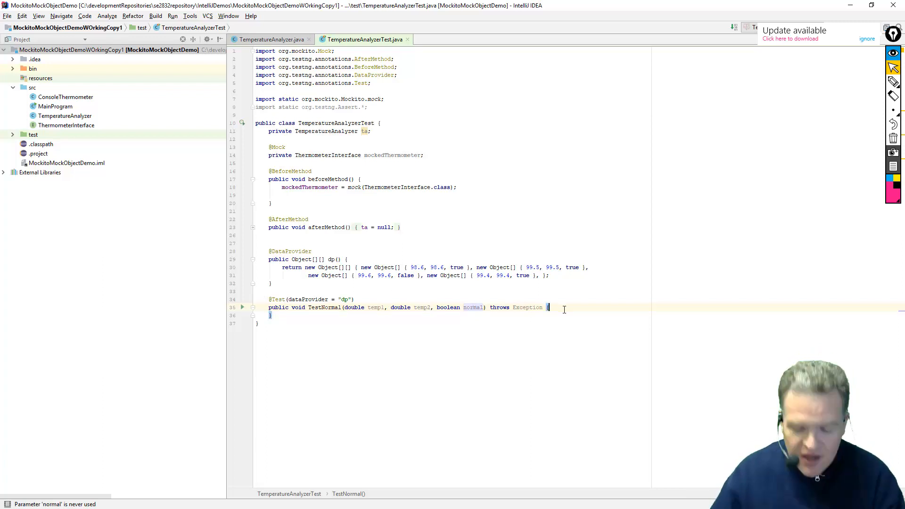
{"action": "key", "text": "Return"}
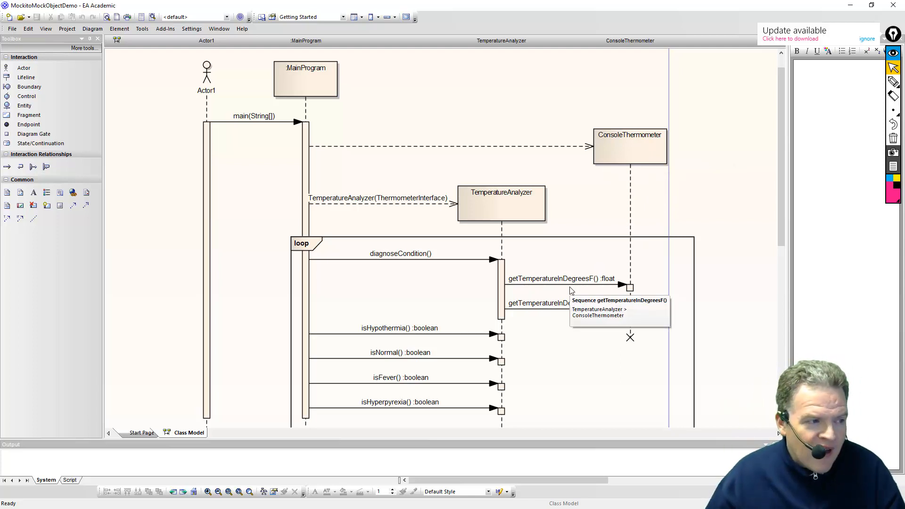
Minimize the Enterprise Architect diagram so TestNormal is showing in IntelliJ IDEA.
{"action": "left_click", "coordinate": [848, 6]}
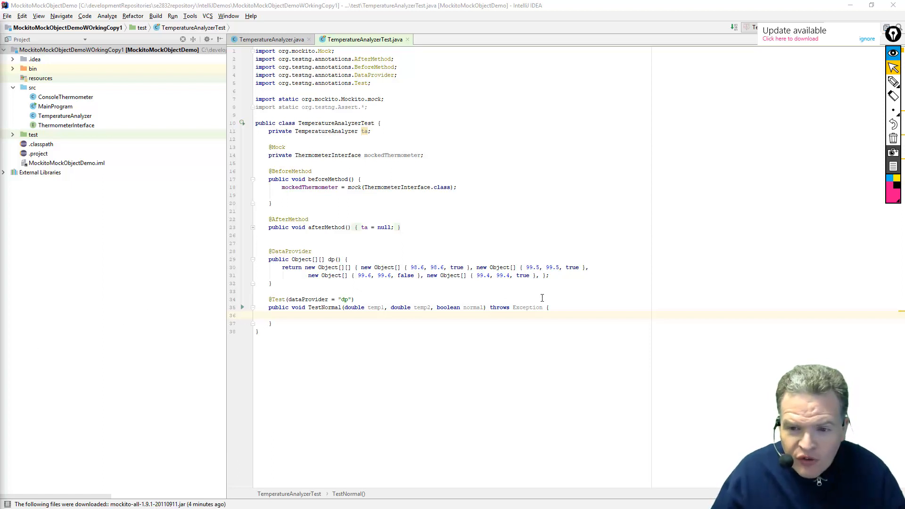
Stub mockedThermometer.getTemperatureInDegreesF() to return (float) temp1 then (float) temp2, importing Mockito's when.
{"action": "type", "text": "when(mockedThermometer.getTemperatureInDegreesF()).thenReturn((float) temp1, (float) temp2);"}
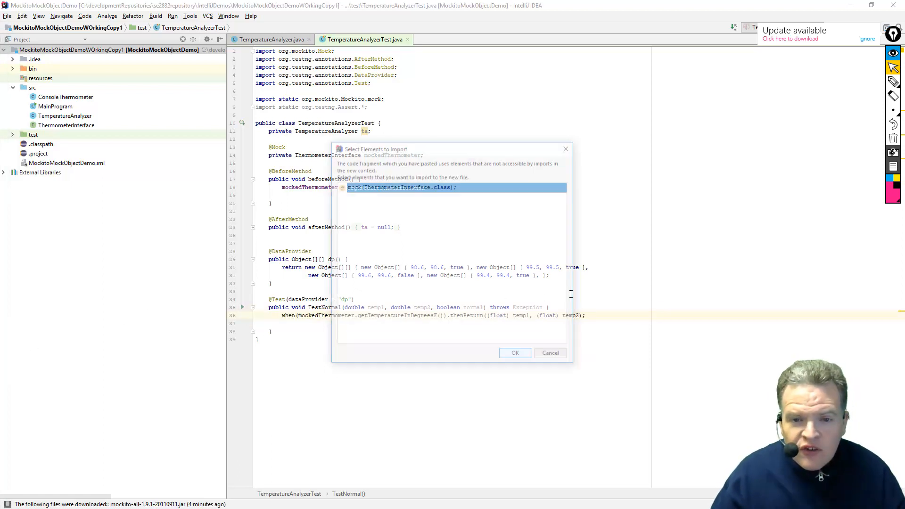
{"action": "left_click", "coordinate": [515, 356]}
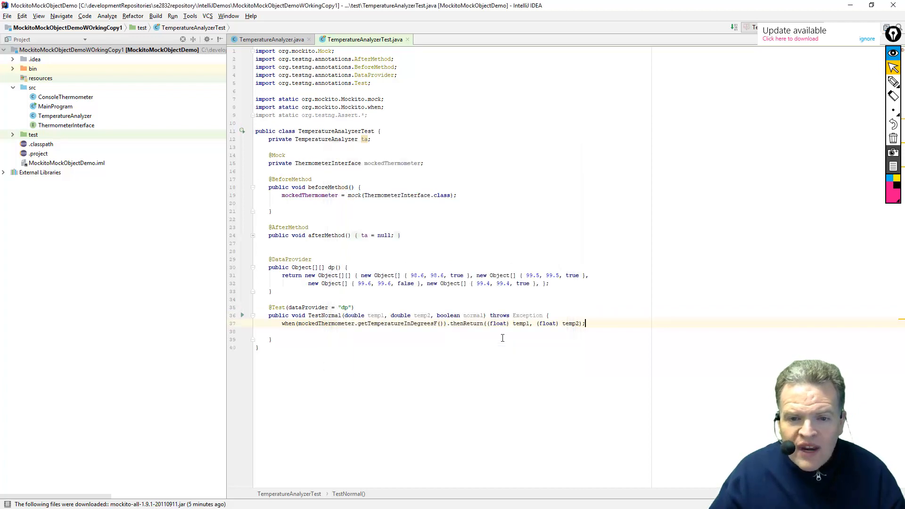
{"action": "left_click", "coordinate": [320, 324]}
{"action": "left_click", "coordinate": [384, 323]}
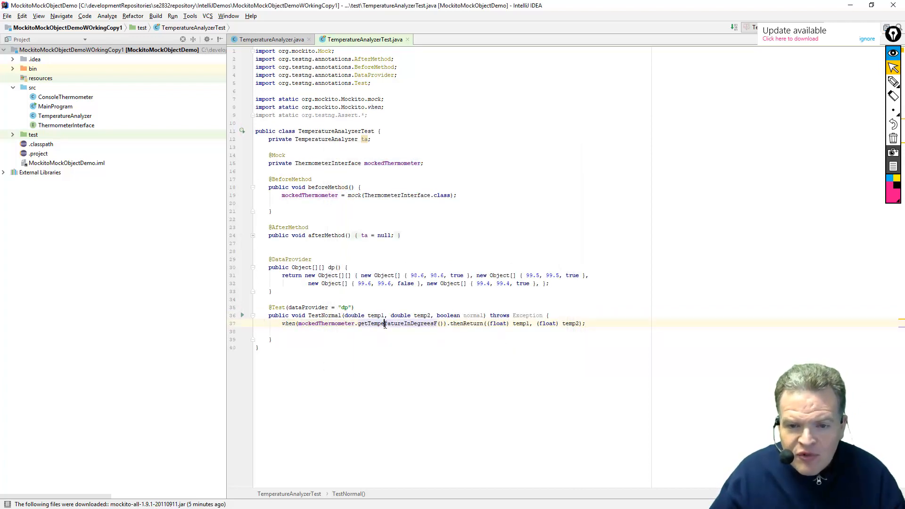
{"action": "left_click", "coordinate": [330, 323]}
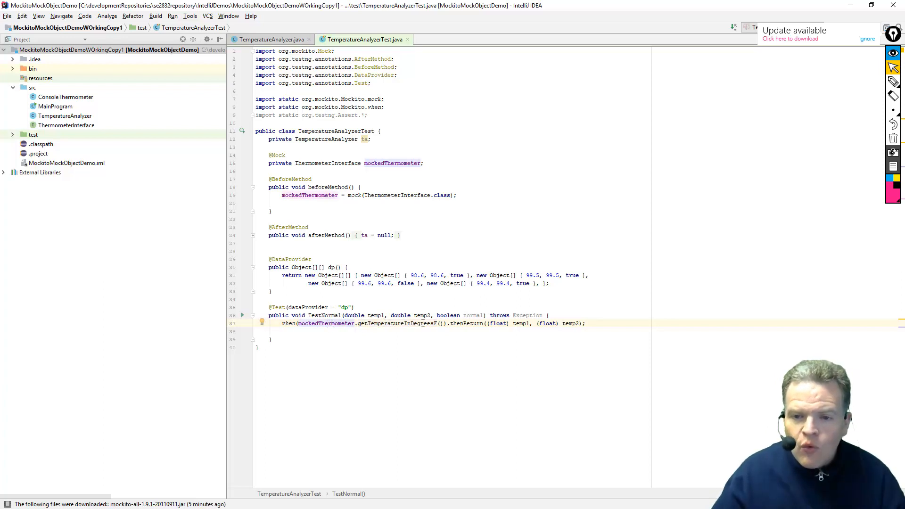
{"action": "left_click", "coordinate": [516, 323]}
{"action": "left_click", "coordinate": [572, 323]}
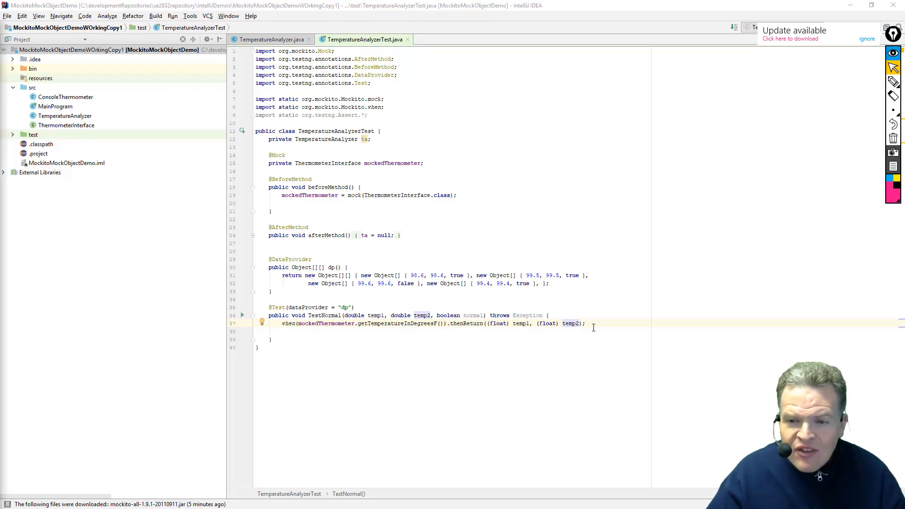
Insert '// Instantiate the object to test.' and ta = new TemperatureAnalyzer(mockedThermometer); below the stubbing.
{"action": "key", "text": "Return"}
{"action": "key", "text": "Return"}
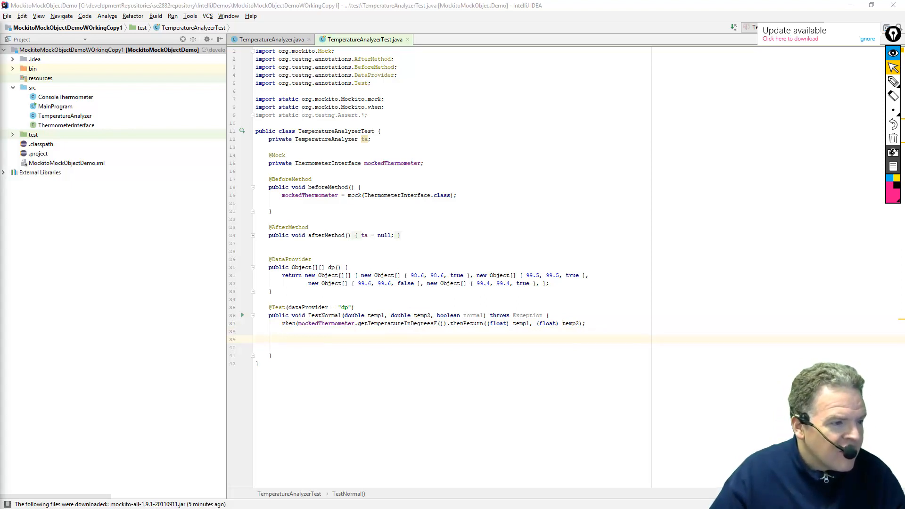
{"action": "left_click", "coordinate": [603, 324]}
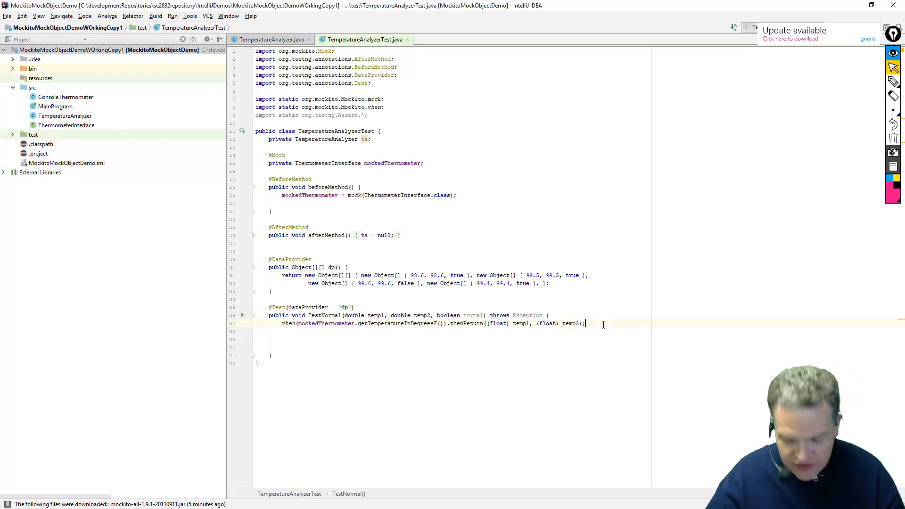
{"action": "type", "text": "// Instantiate the object to test.         ta = new TemperatureAnalyzer(mockedThermometer);"}
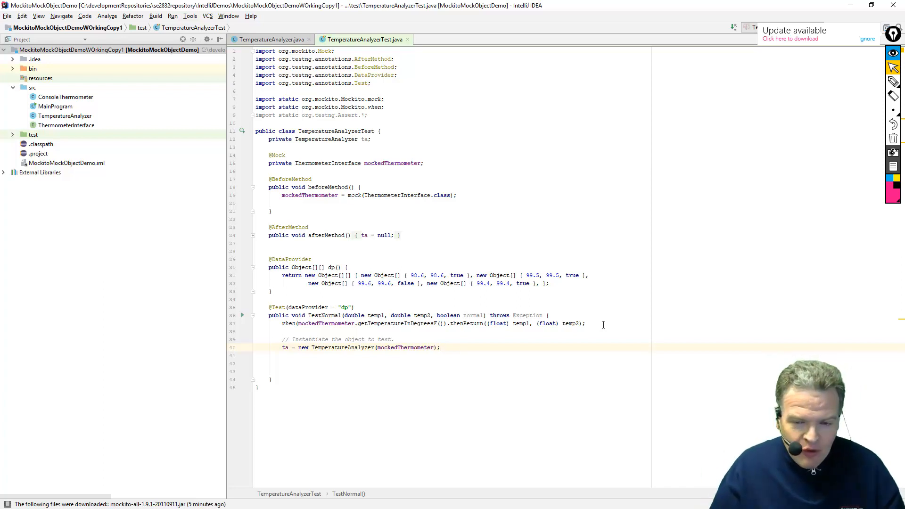
{"action": "double_click", "coordinate": [387, 346]}
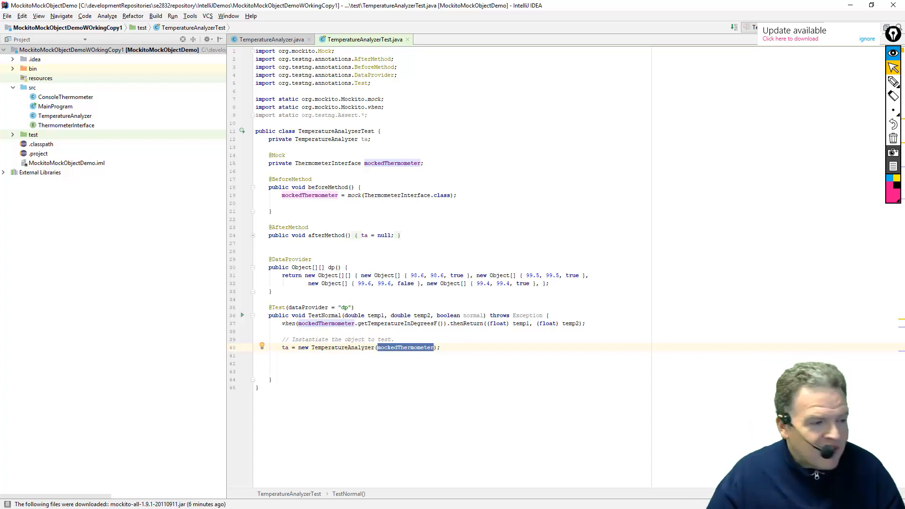
Label the stubbing with '// Arrange Stage' and remove the extra blank line above the comment.
{"action": "left_click", "coordinate": [558, 315]}
{"action": "key", "text": "Return"}
{"action": "key", "text": "Return"}
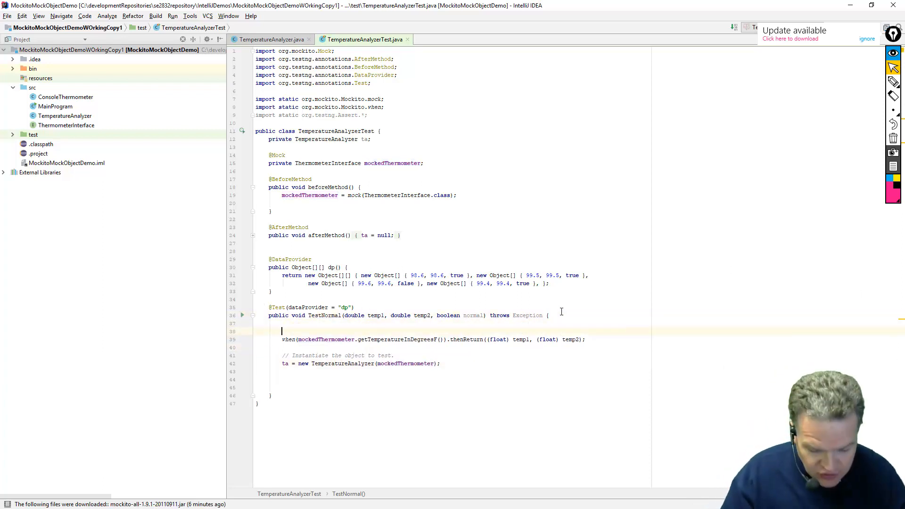
{"action": "type", "text": "/"}
{"action": "type", "text": "Arran"}
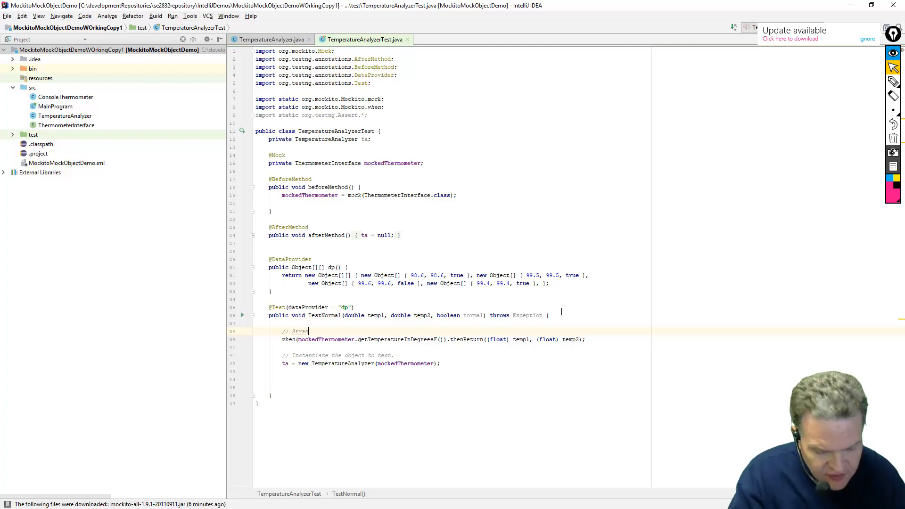
{"action": "type", "text": "ge Stage"}
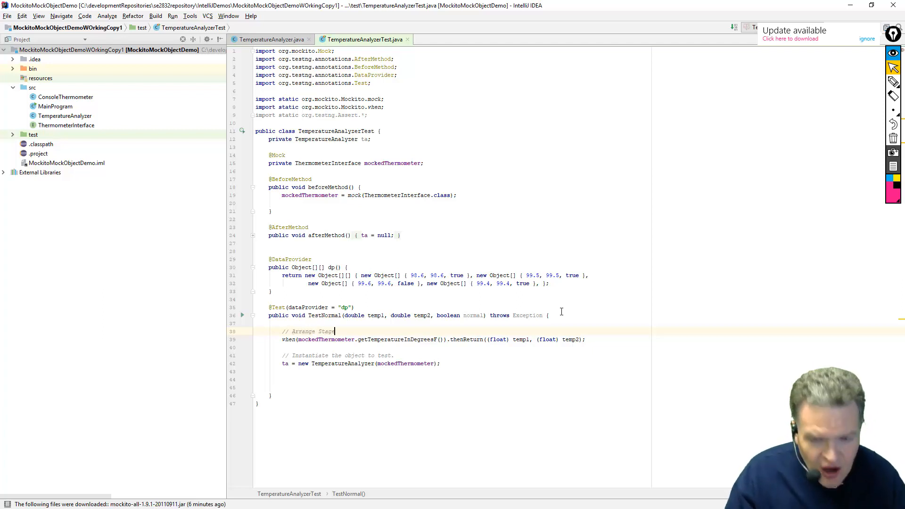
{"action": "key", "text": "Down"}
{"action": "key", "text": "Down"}
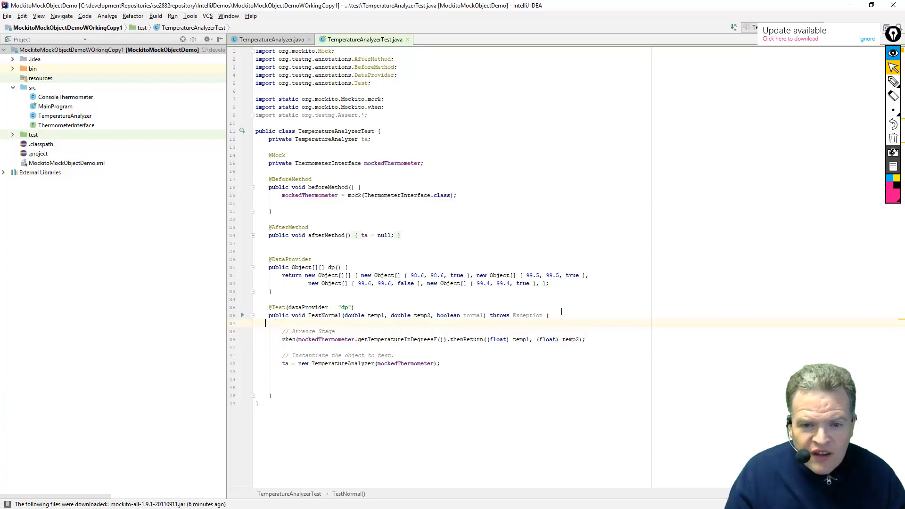
{"action": "key", "text": "Down"}
{"action": "key", "text": "BackSpace"}
{"action": "key", "text": "Down"}
{"action": "key", "text": "Down"}
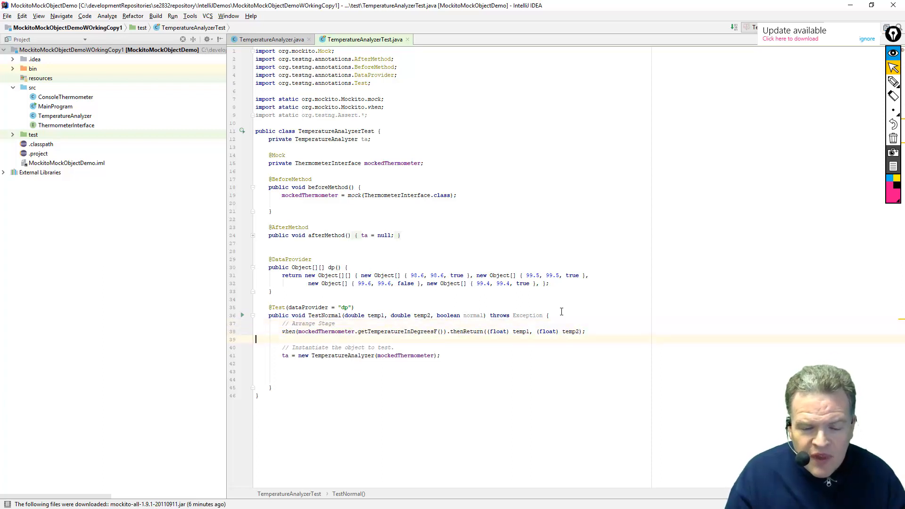
{"action": "key", "text": "Down"}
{"action": "key", "text": "Down"}
{"action": "key", "text": "Down"}
{"action": "type", "text": "/"}
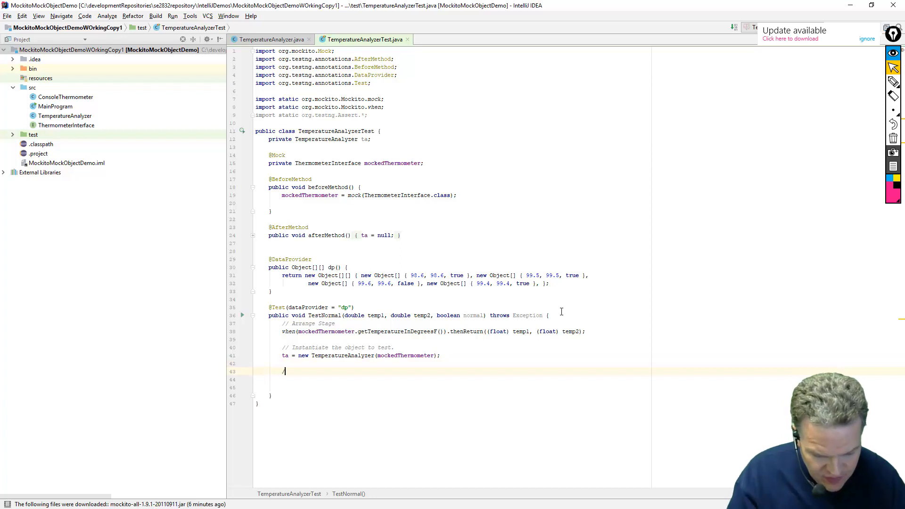
{"action": "type", "text": "/ Act"}
Add an '// Act' section calling ta.diagnoseCondition().
{"action": "key", "text": "Return"}
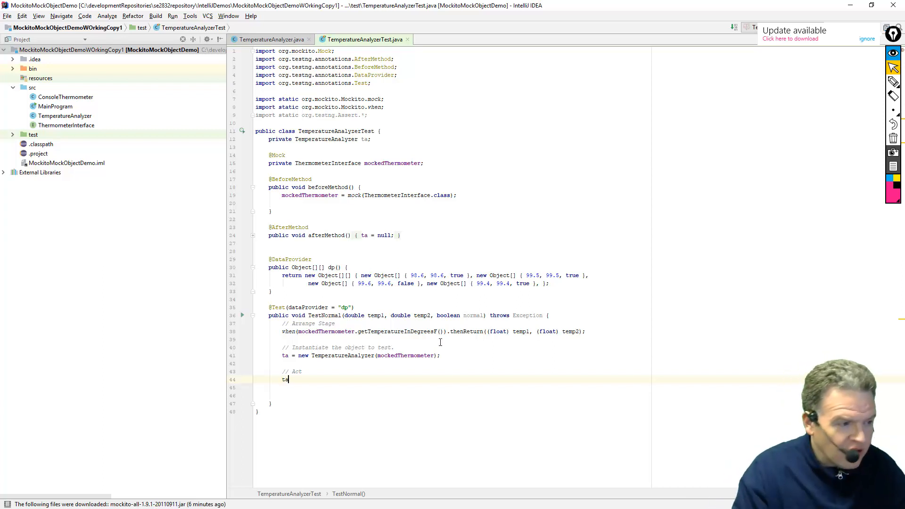
{"action": "type", "text": "ta"}
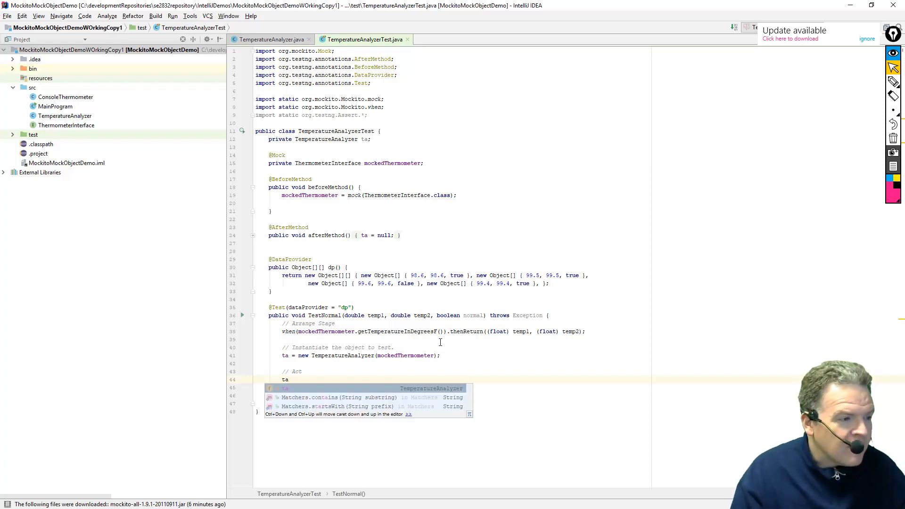
{"action": "type", "text": ".di"}
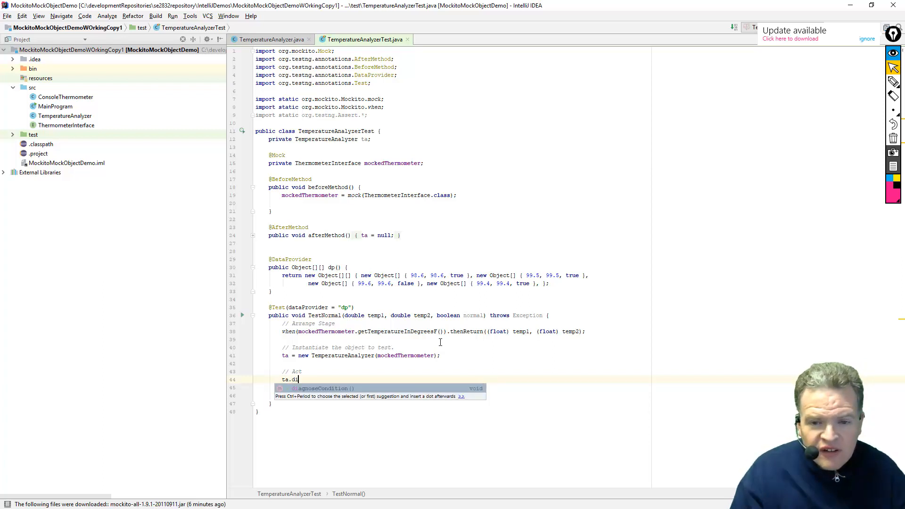
{"action": "key", "text": "Return"}
{"action": "type", "text": ";"}
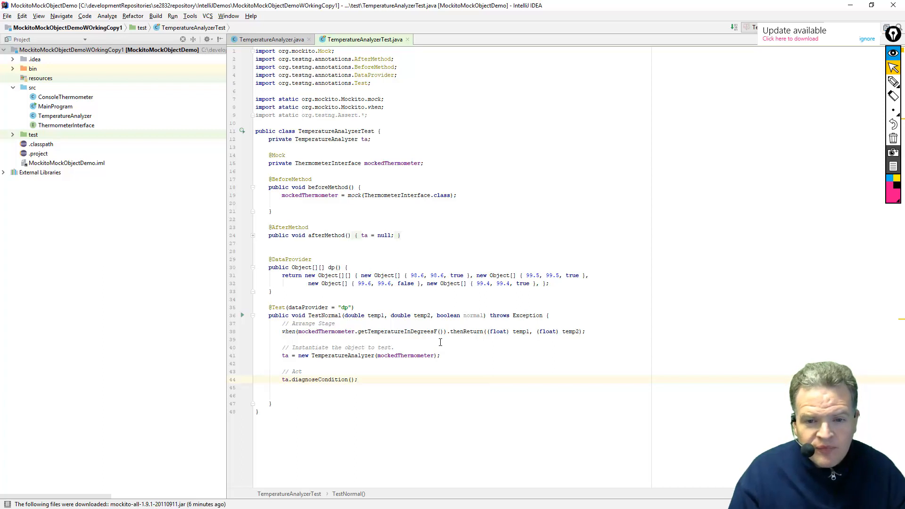
{"action": "key", "text": "Return"}
{"action": "key", "text": "Return"}
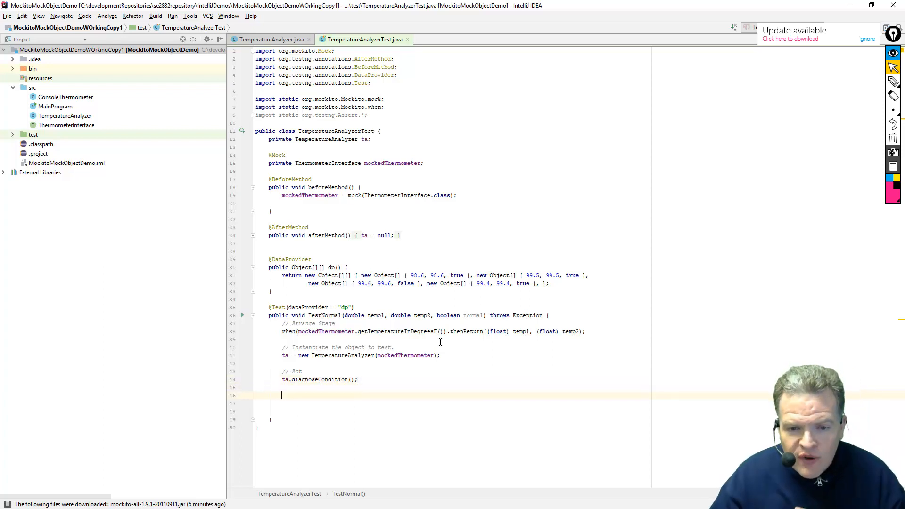
{"action": "type", "text": "// Ass"}
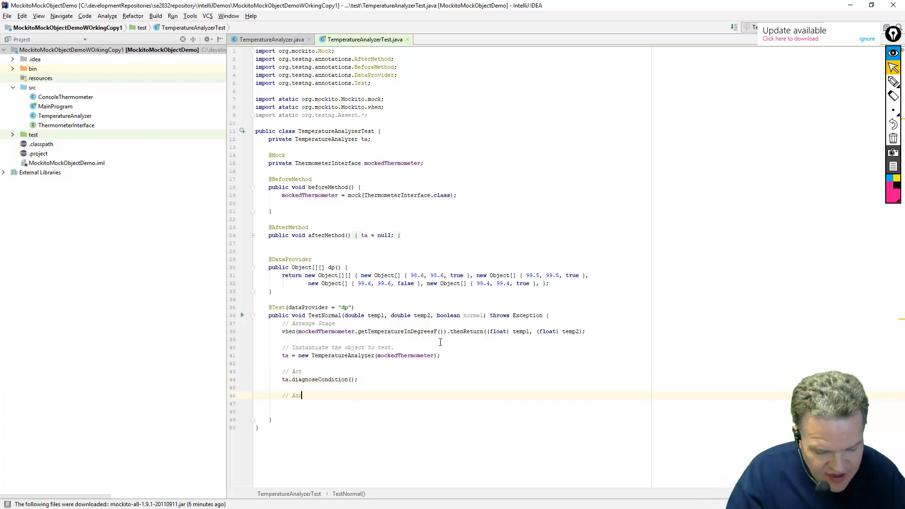
{"action": "type", "text": "ert /"}
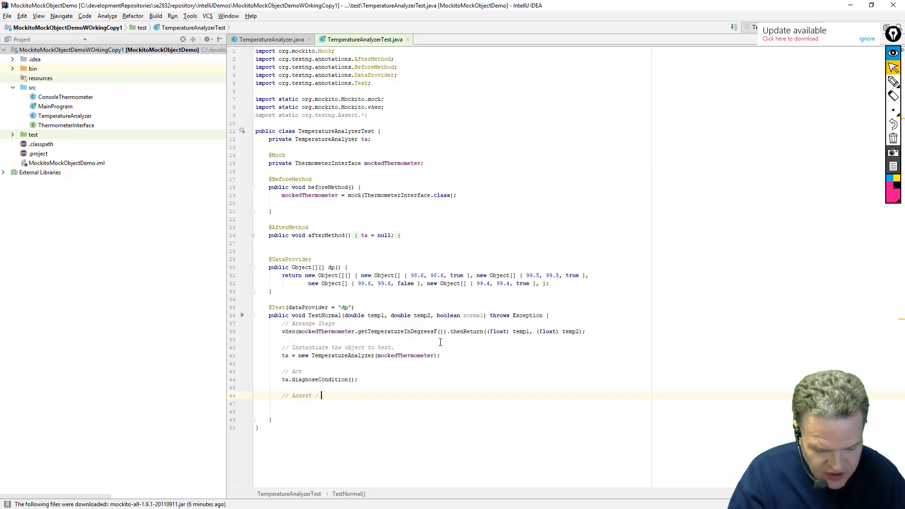
{"action": "type", "text": " checj"}
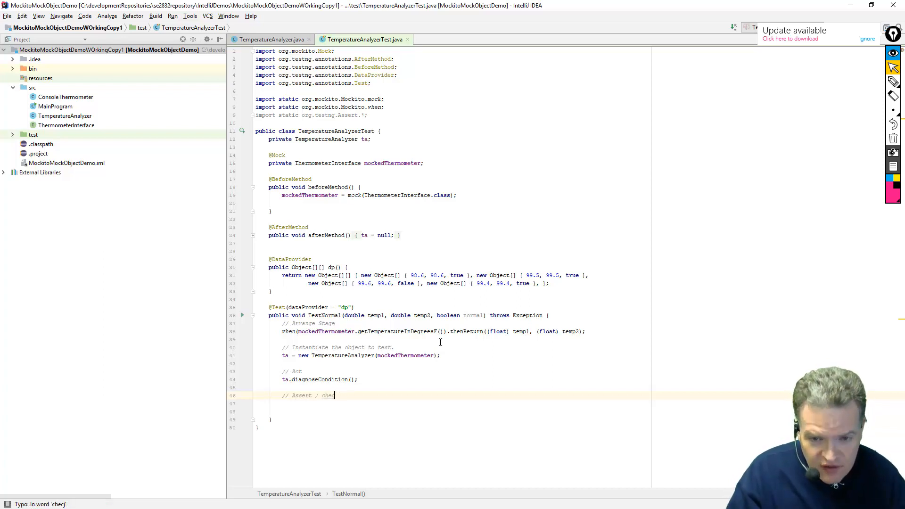
{"action": "type", "text": "results"}
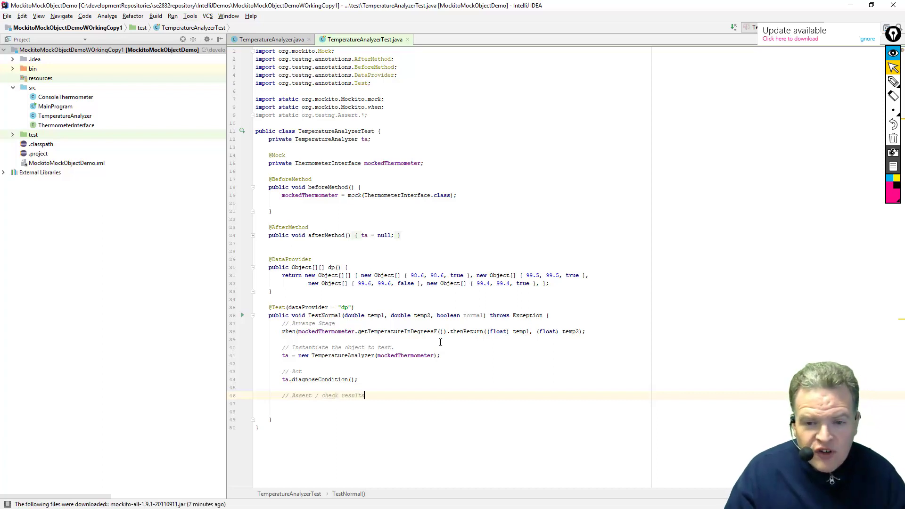
Add an Assert section with assertEquals(ta.isNormal(), normal) and a new line after it.
{"action": "key", "text": "Return"}
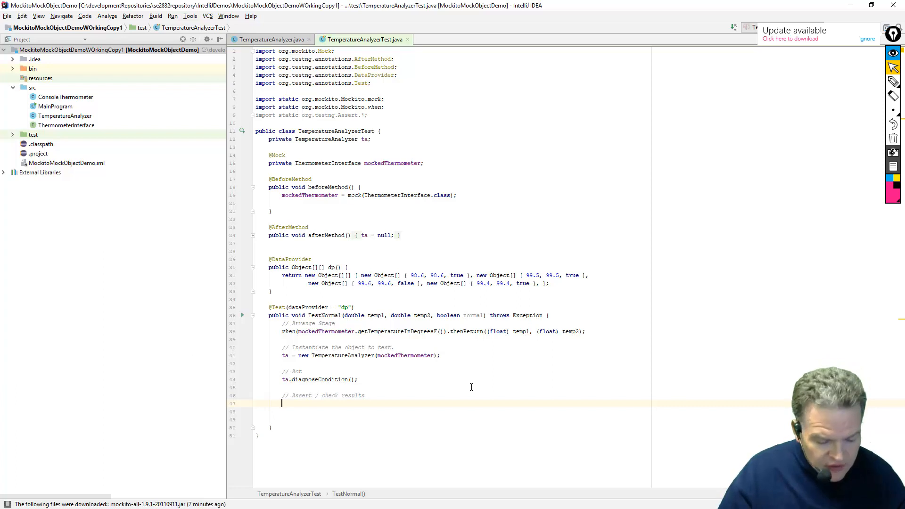
{"action": "type", "text": "asse"}
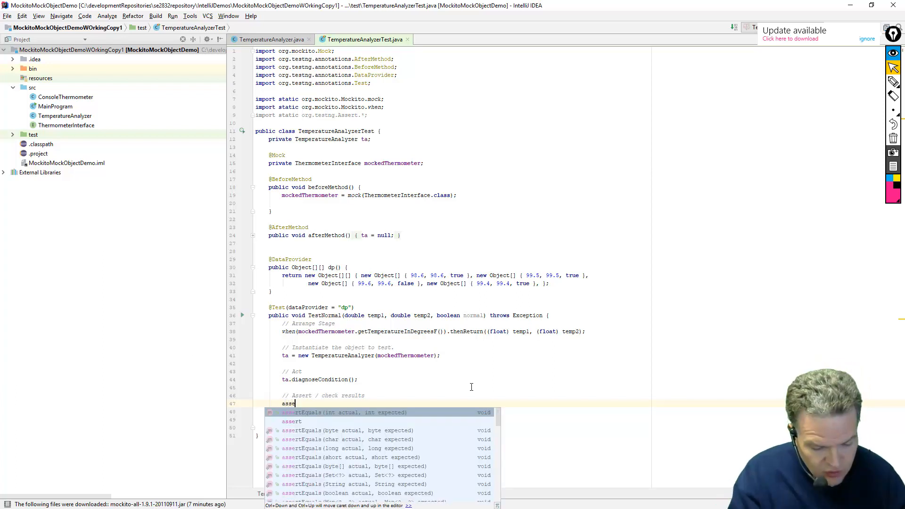
{"action": "type", "text": "rtEquals"}
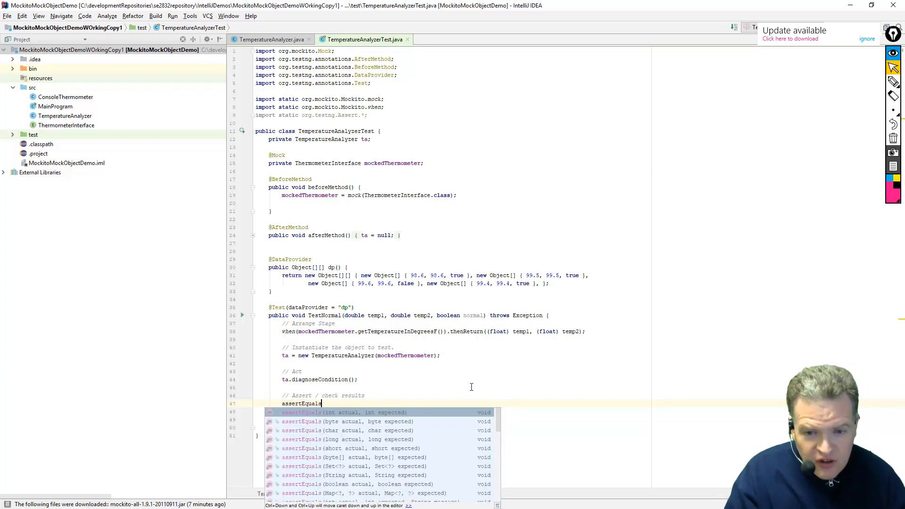
{"action": "type", "text": "("}
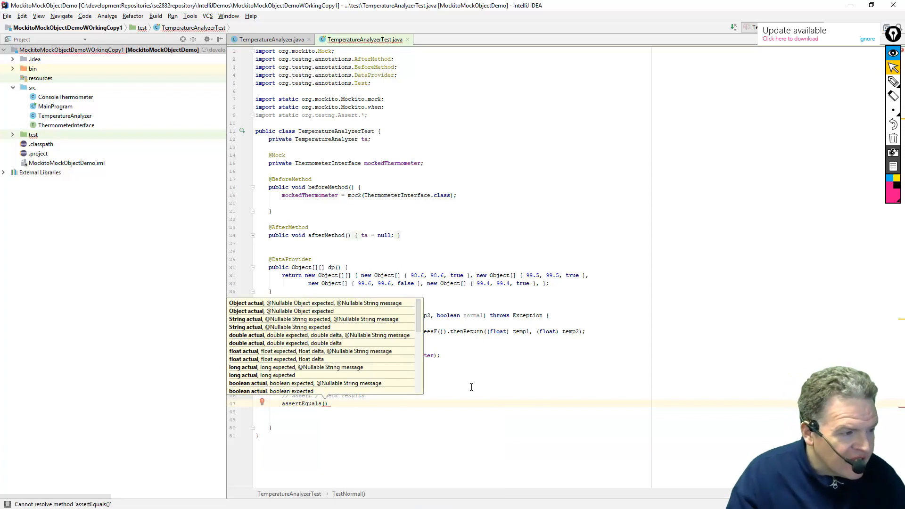
{"action": "type", "text": "ta"}
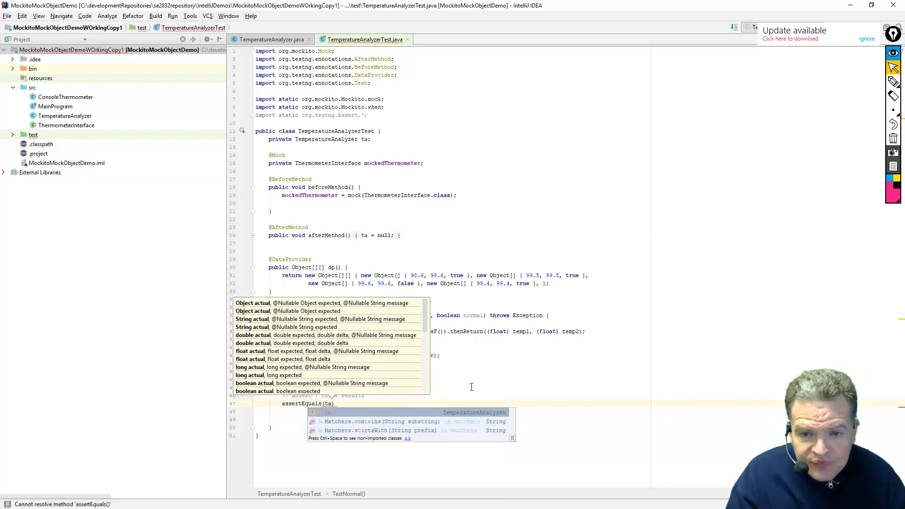
{"action": "type", "text": "."}
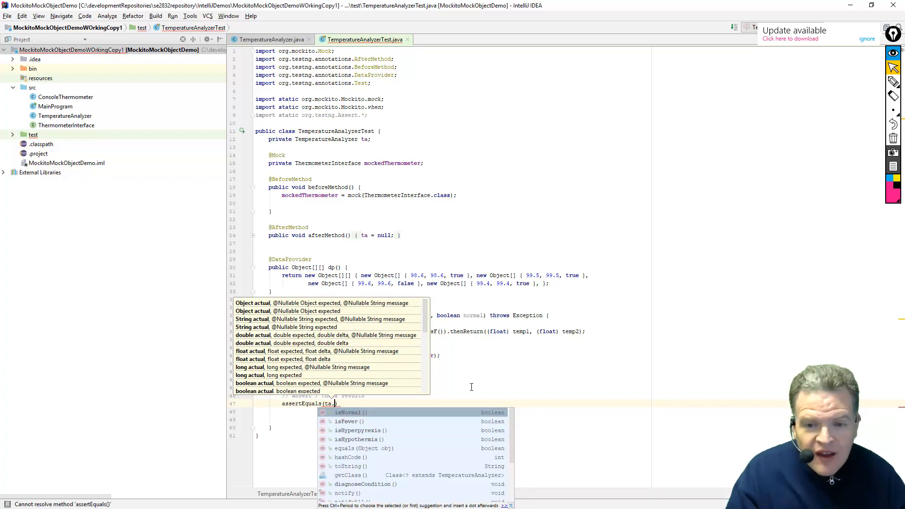
{"action": "key", "text": "Return"}
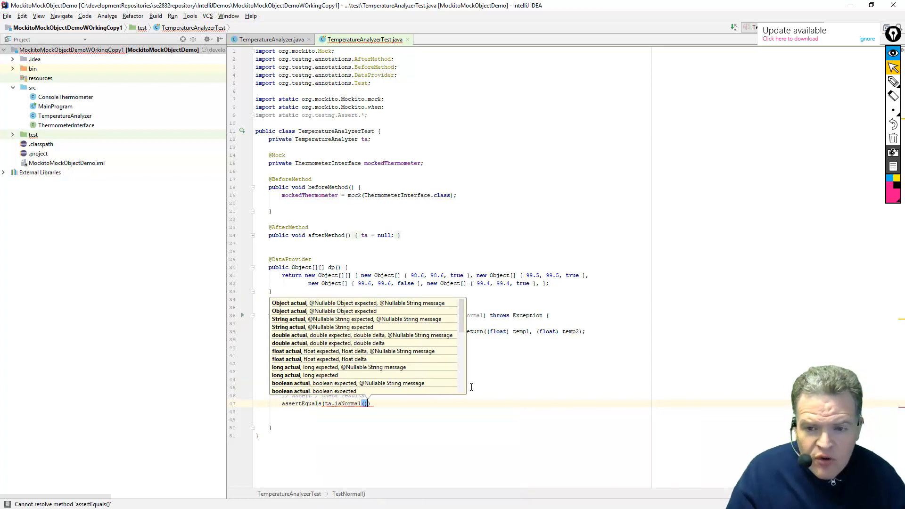
{"action": "type", "text": ")"}
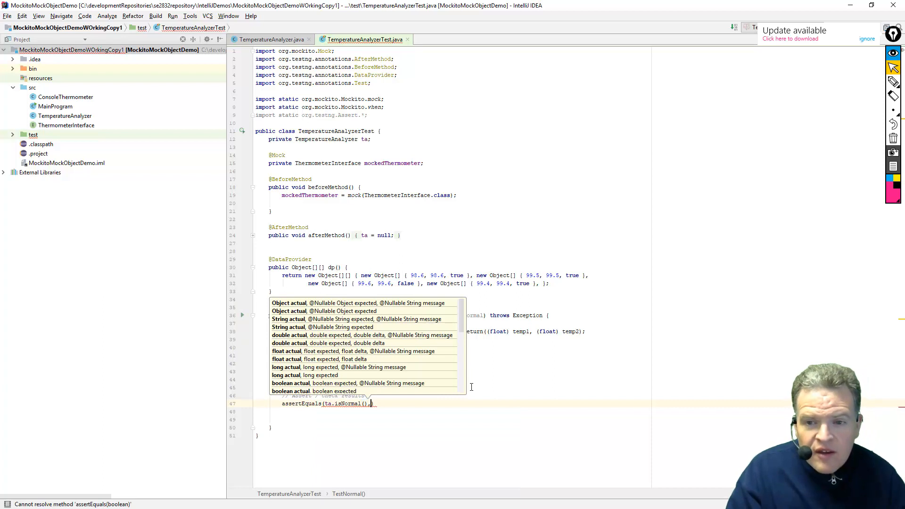
{"action": "type", "text": ", "}
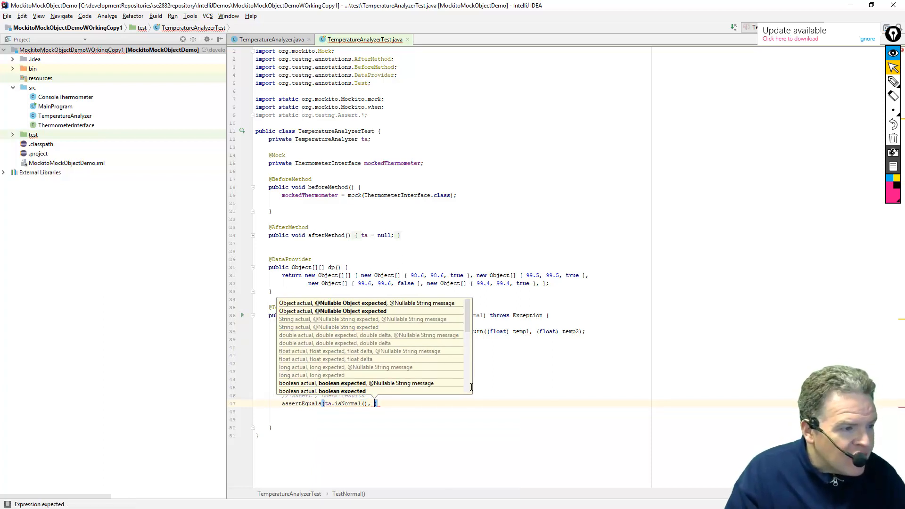
{"action": "type", "text": "nor"}
{"action": "key", "text": "Return"}
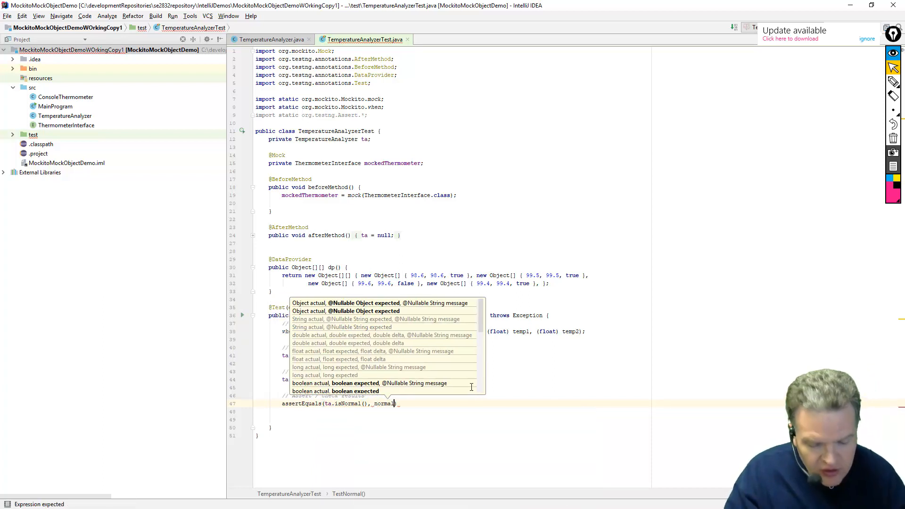
{"action": "type", "text": ");"}
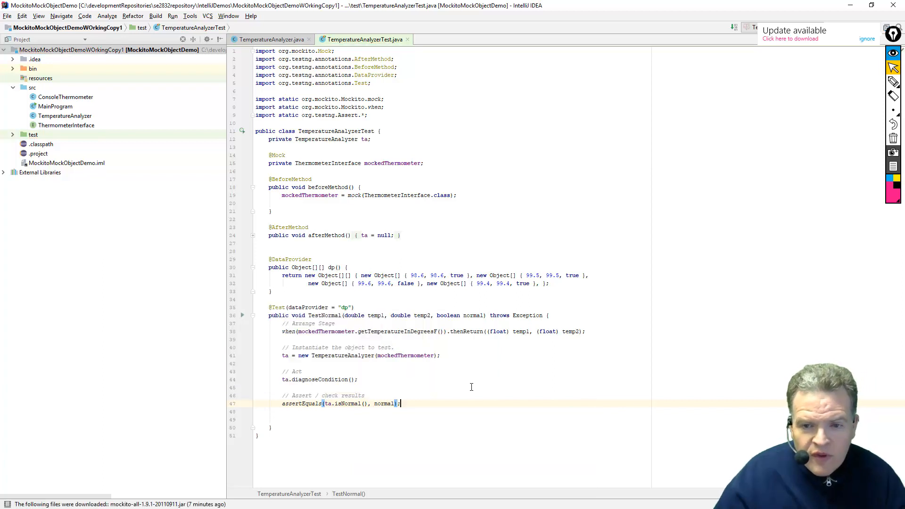
{"action": "left_click", "coordinate": [493, 363]}
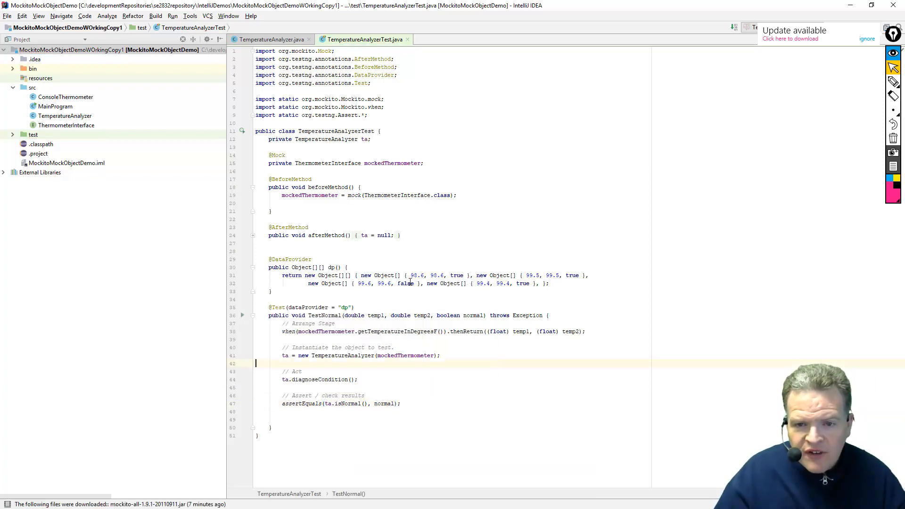
{"action": "left_click", "coordinate": [408, 283]}
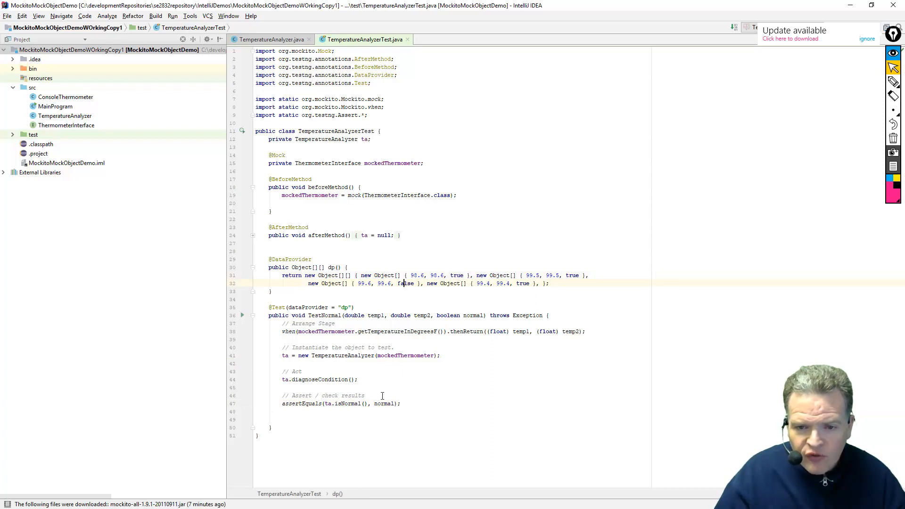
{"action": "left_click", "coordinate": [407, 405]}
{"action": "key", "text": "Return"}
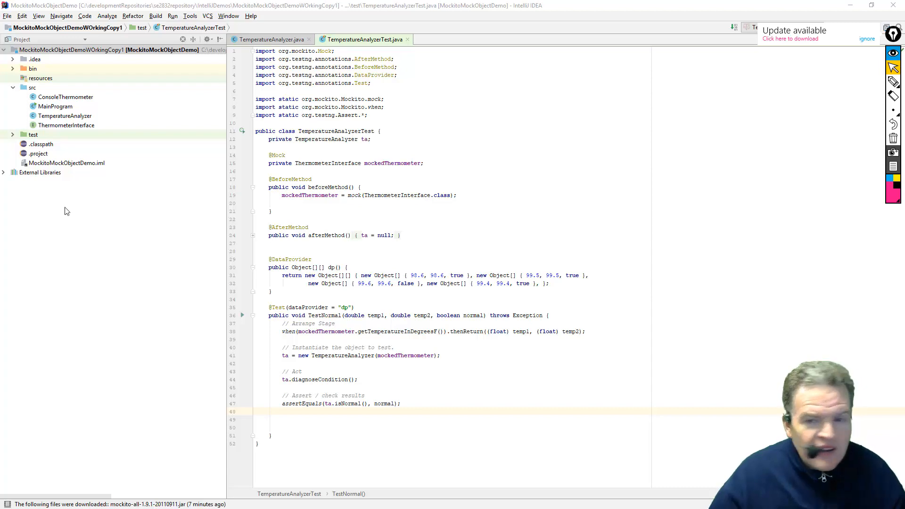
Check the sequence diagram's two getTemperatureInDegreesF calls, then return to the test code.
{"action": "key", "text": "alt+Tab"}
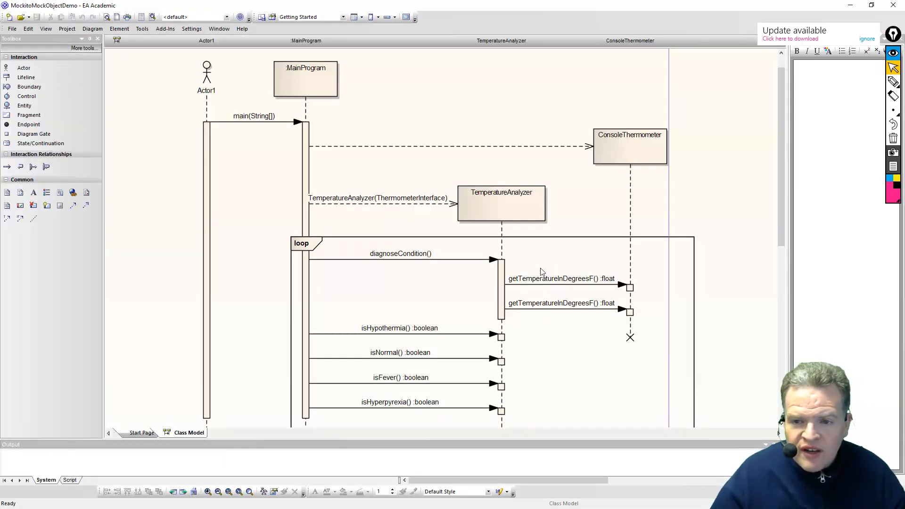
{"action": "key", "text": "alt+Tab"}
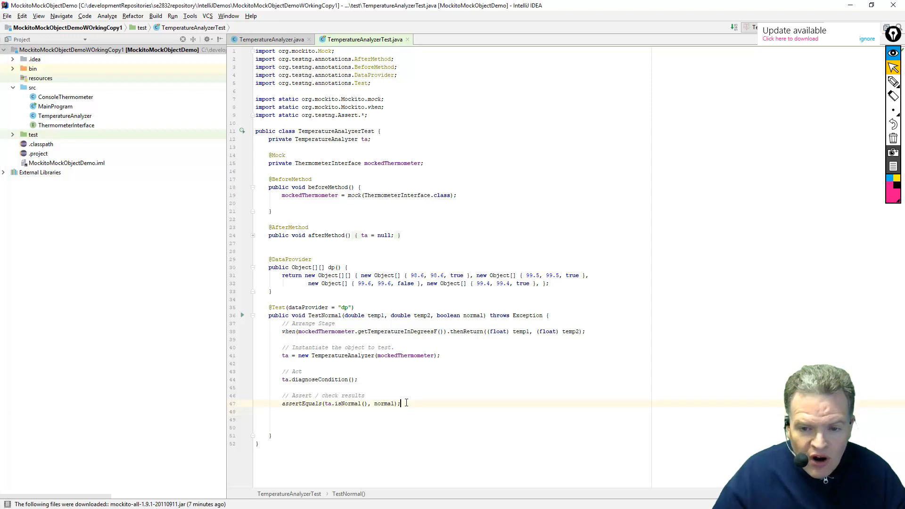
Add verify(mockedThermometer, times(2)).getTemperatureInDegreesF() and import Mockito's times and verify.
{"action": "type", "text": "verify(mockedThermometer, times(2)).getTemperatureInDegreesF();"}
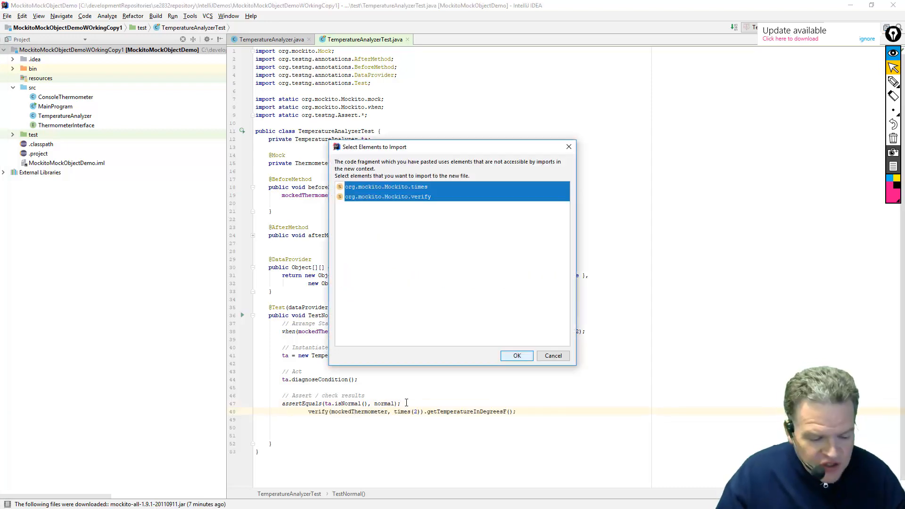
{"action": "left_click", "coordinate": [510, 355]}
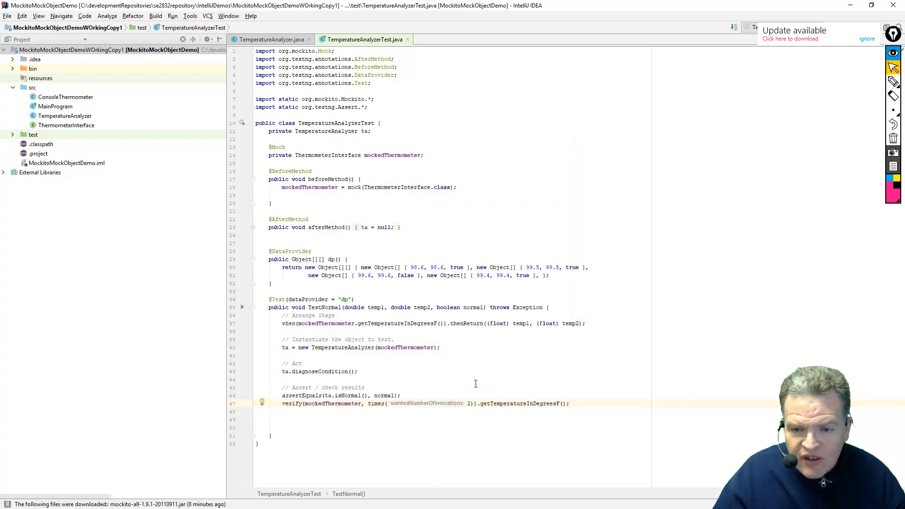
{"action": "left_click", "coordinate": [475, 383]}
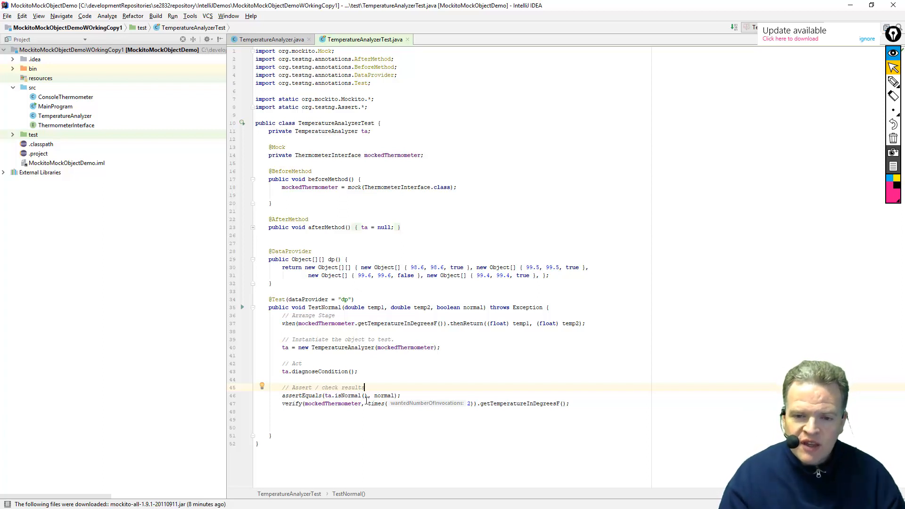
Delete the extra blank lines below the verify call and save all files.
{"action": "left_click", "coordinate": [302, 410]}
{"action": "key", "text": "Home"}
{"action": "key", "text": "shift+Down"}
{"action": "key", "text": "shift+Down"}
{"action": "key", "text": "shift+Down"}
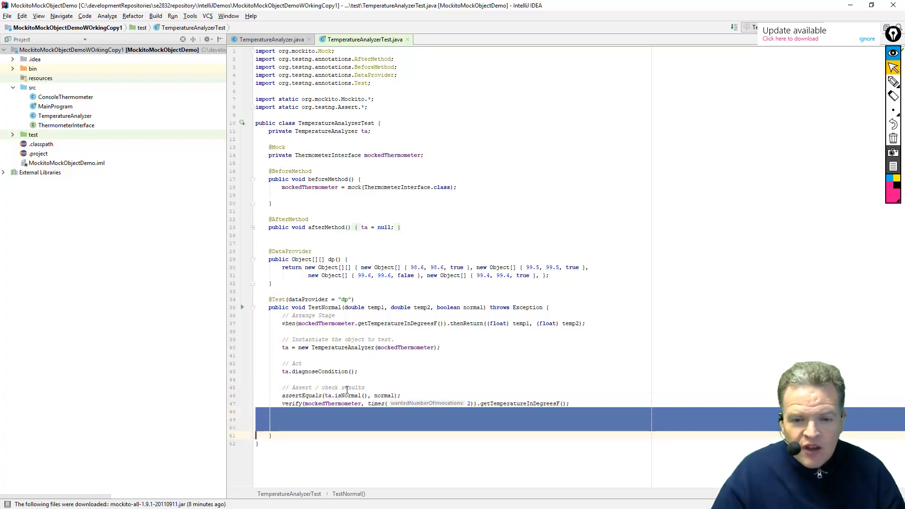
{"action": "key", "text": "Delete"}
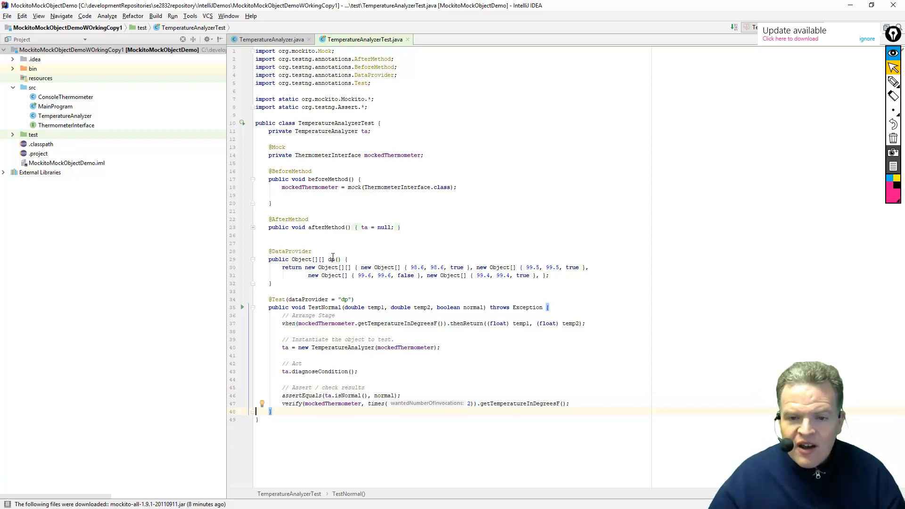
{"action": "left_click", "coordinate": [9, 16]}
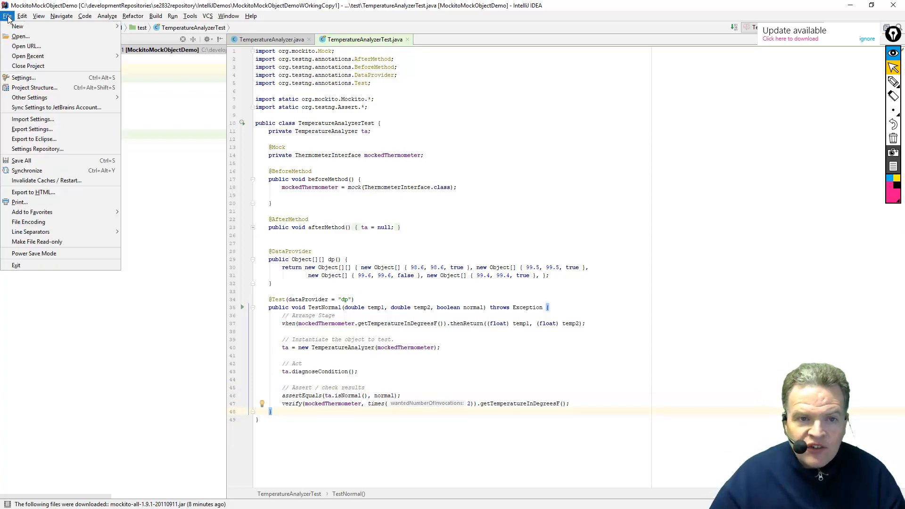
{"action": "left_click", "coordinate": [21, 163]}
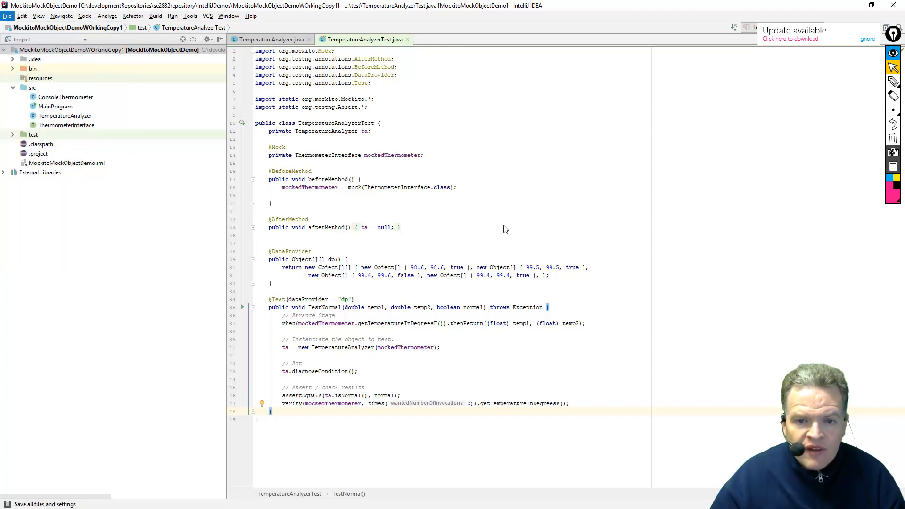
{"action": "type", "text": "}"}
Run 'TestNormal' from the gutter icon so all four data-provider cases pass.
{"action": "left_click", "coordinate": [514, 216]}
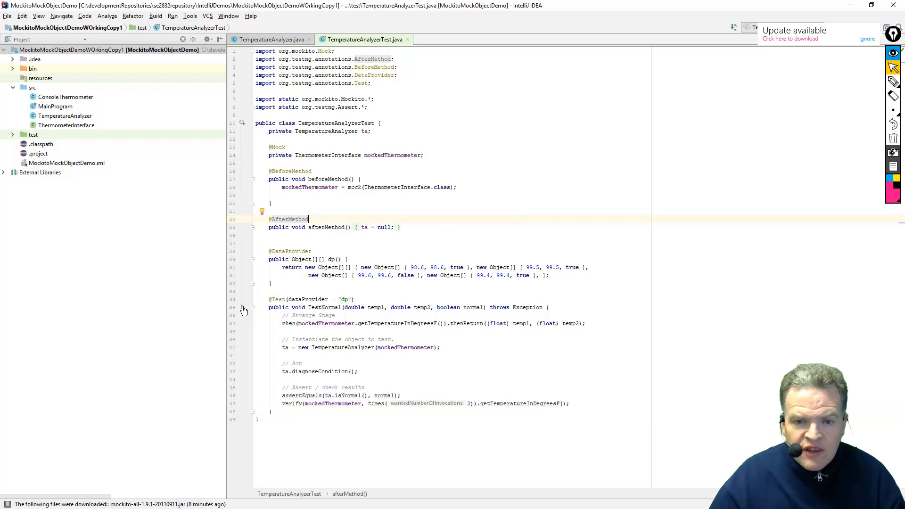
{"action": "left_click", "coordinate": [243, 309]}
{"action": "left_click", "coordinate": [247, 311]}
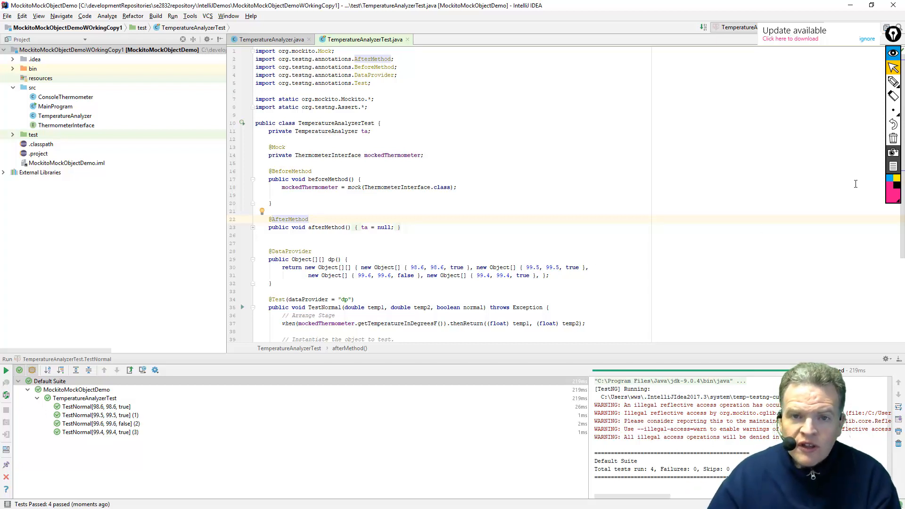
In diagnoseCondition line 40, set temp2 = temp1 and comment out the second thermometer read.
{"action": "left_click", "coordinate": [272, 40]}
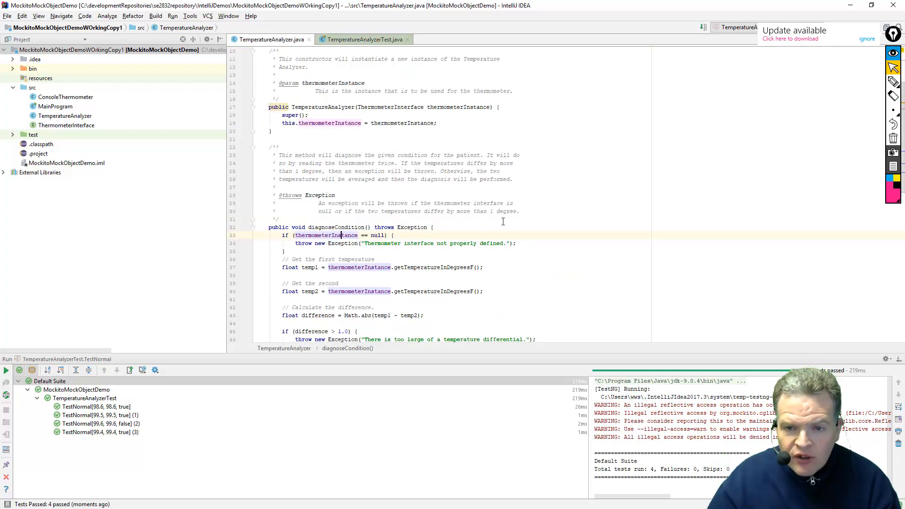
{"action": "left_click", "coordinate": [327, 290]}
{"action": "type", "text": "te"}
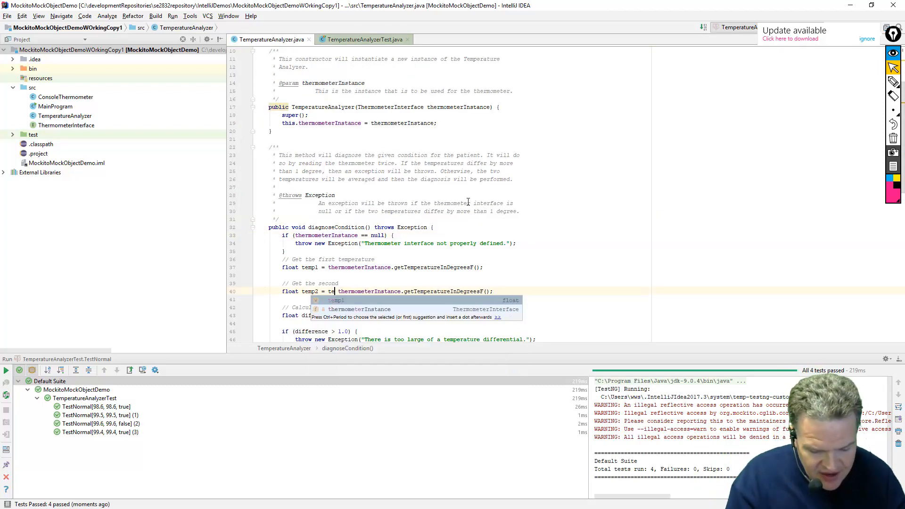
{"action": "type", "text": "mp;"}
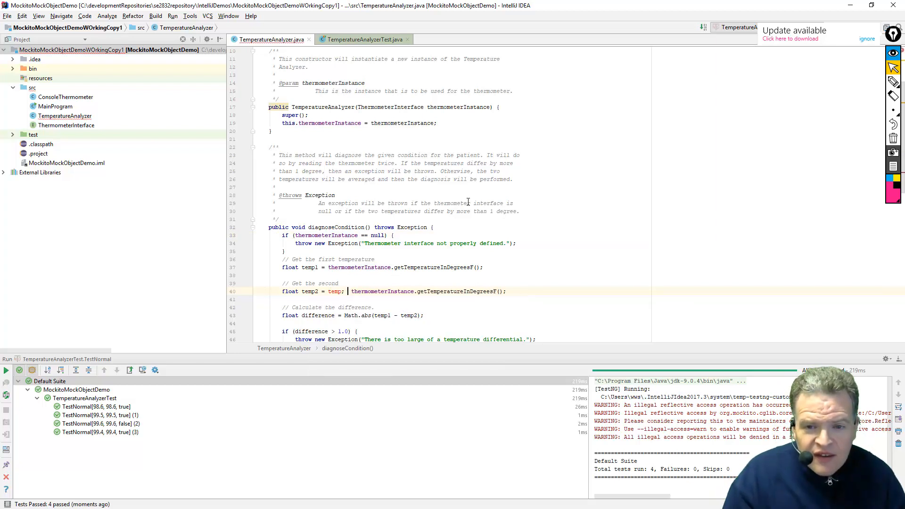
{"action": "key", "text": "shift"}
{"action": "key", "text": "shift"}
{"action": "key", "text": "Escape"}
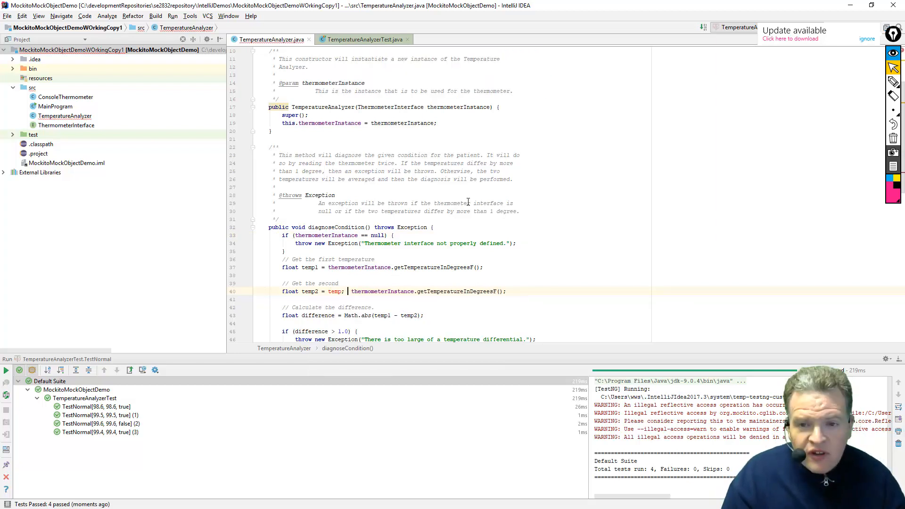
{"action": "type", "text": "//"}
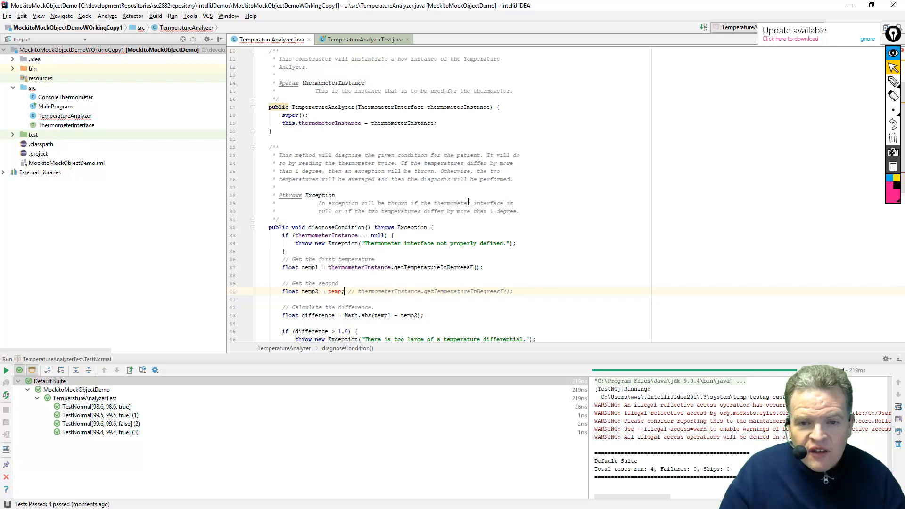
{"action": "type", "text": "1"}
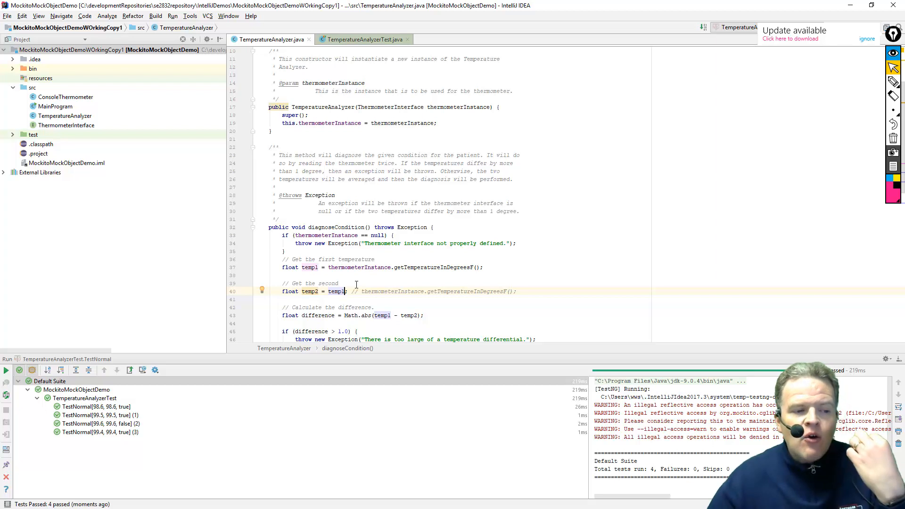
Save all files via File > Save All.
{"action": "left_click", "coordinate": [9, 17]}
{"action": "left_click", "coordinate": [30, 166]}
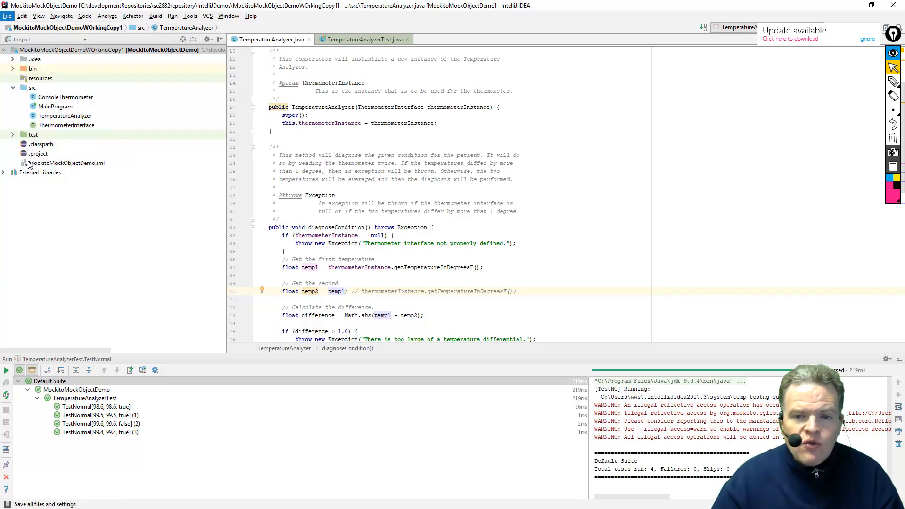
Rerun TestNormal: all four cases fail, thermometer read once instead of twice.
{"action": "left_click", "coordinate": [332, 41]}
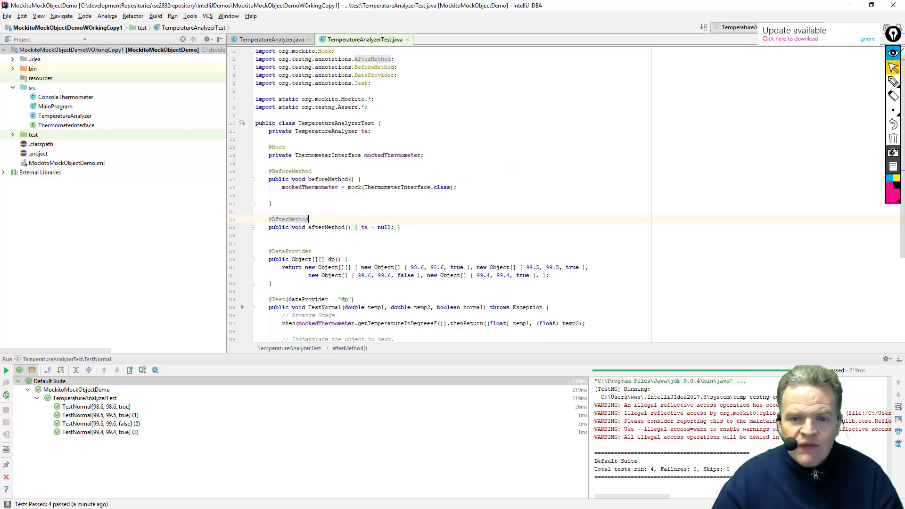
{"action": "scroll", "coordinate": [366, 221], "scroll_direction": "down", "scroll_amount": 5}
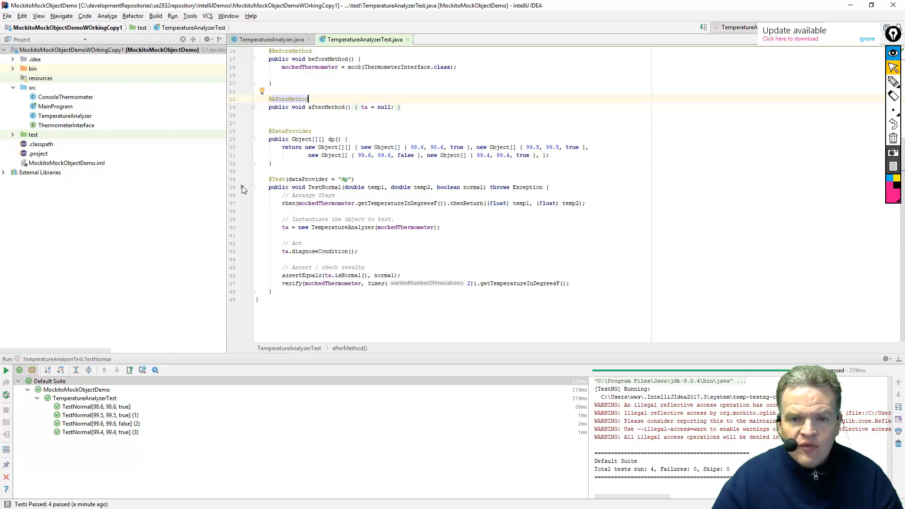
{"action": "left_click", "coordinate": [242, 186]}
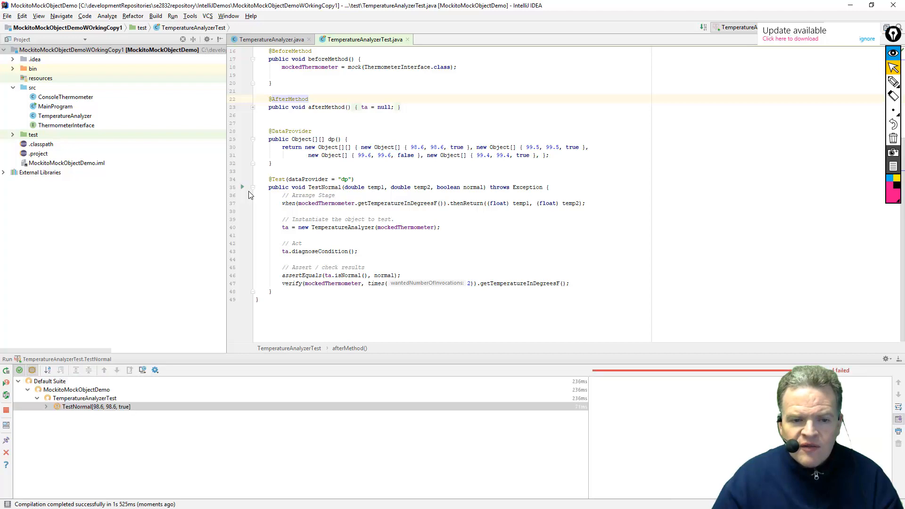
{"action": "left_click", "coordinate": [79, 407]}
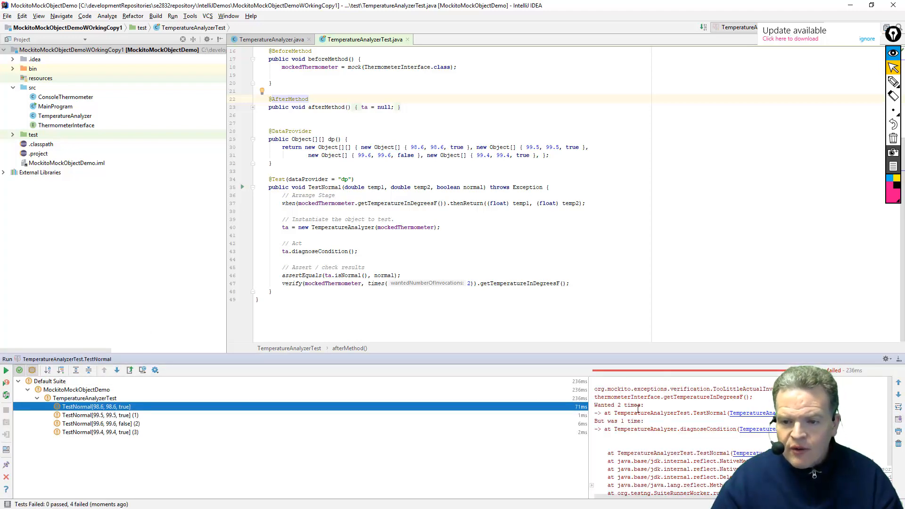
{"action": "left_click", "coordinate": [615, 407]}
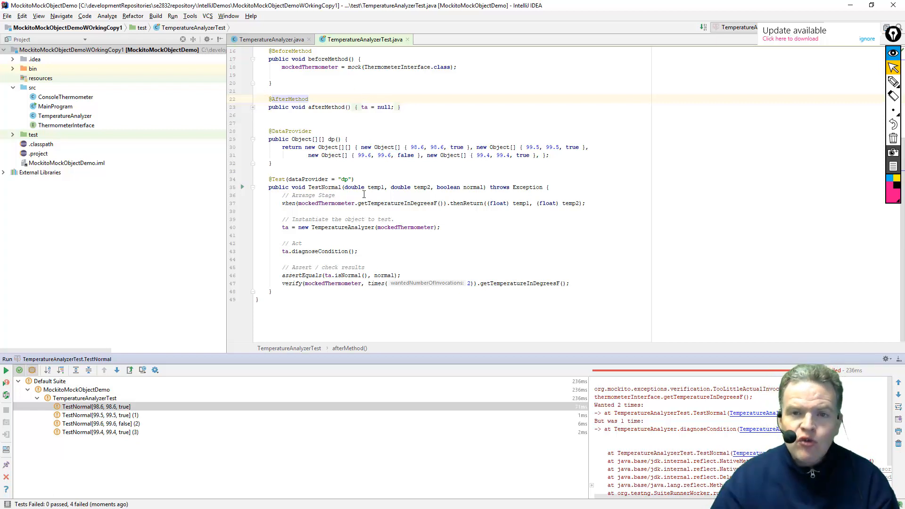
{"action": "left_click", "coordinate": [270, 40]}
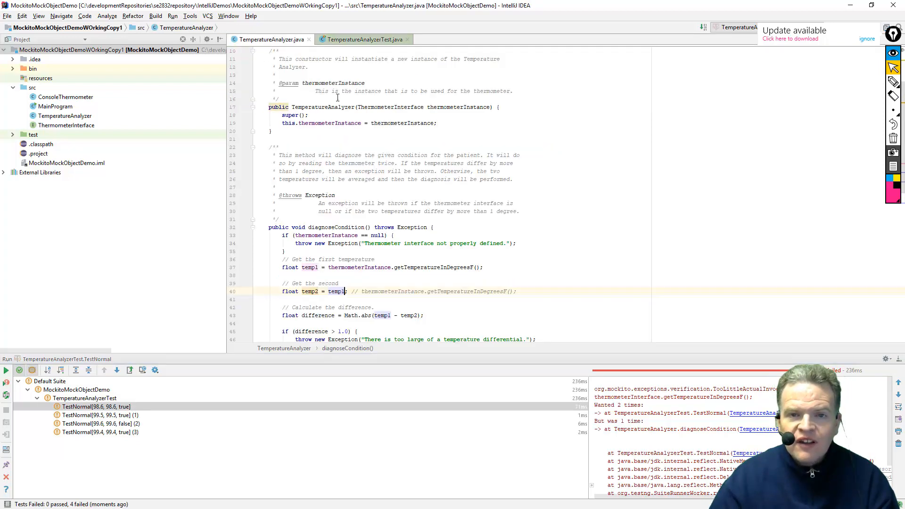
{"action": "scroll", "coordinate": [388, 193], "scroll_direction": "down", "scroll_amount": 5}
{"action": "scroll", "coordinate": [396, 187], "scroll_direction": "down", "scroll_amount": 3}
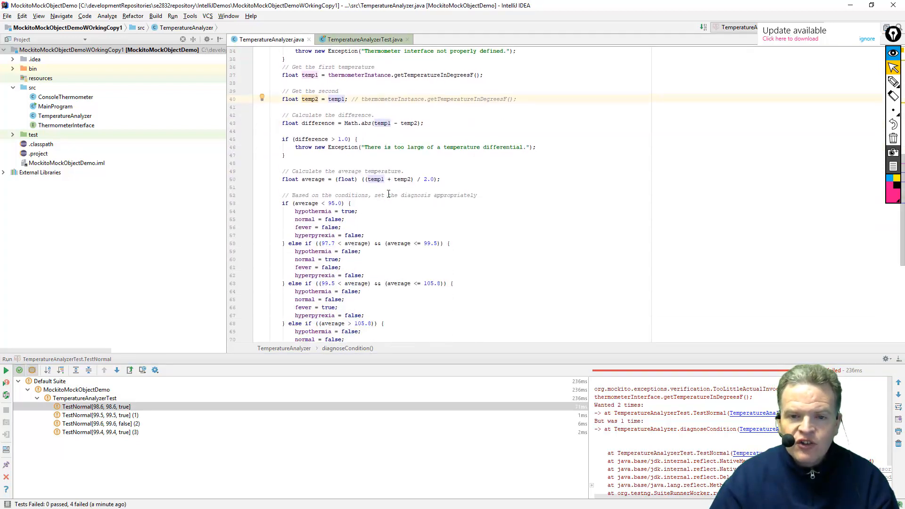
{"action": "scroll", "coordinate": [407, 177], "scroll_direction": "up", "scroll_amount": 1}
{"action": "scroll", "coordinate": [414, 171], "scroll_direction": "up", "scroll_amount": 2}
{"action": "double_click", "coordinate": [422, 147]}
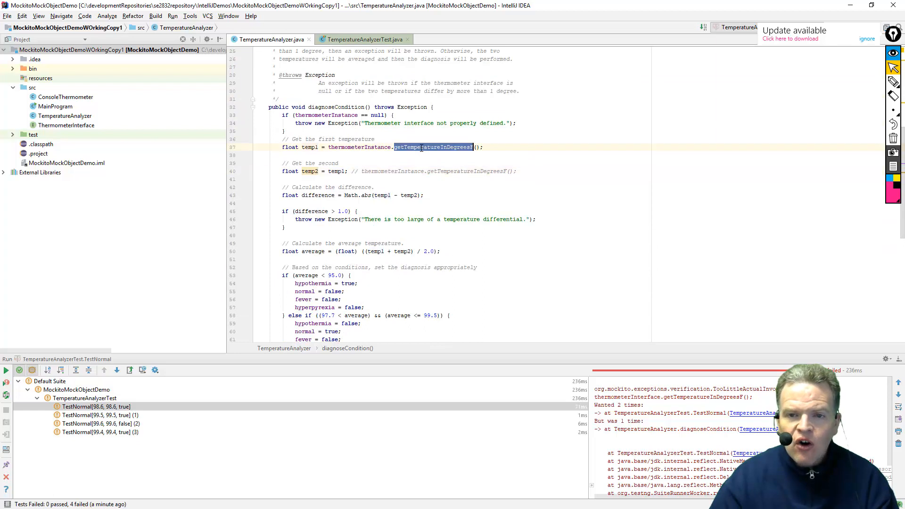